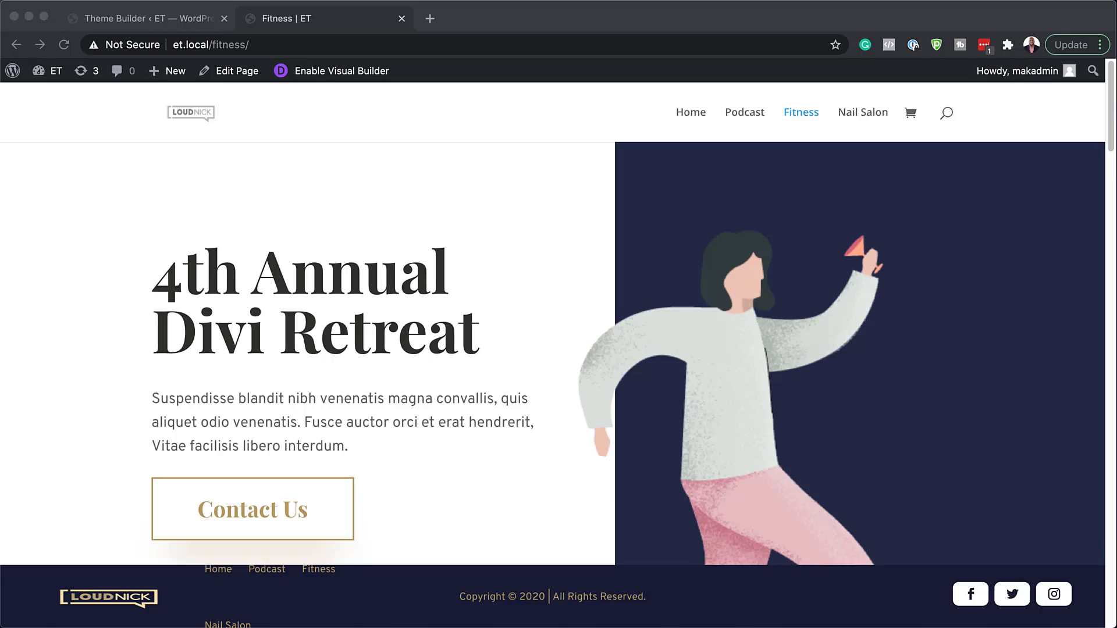
Step: Examine the fixed footer bar over the full length of the Fitness page
scroll(559, 326, "down", 20)
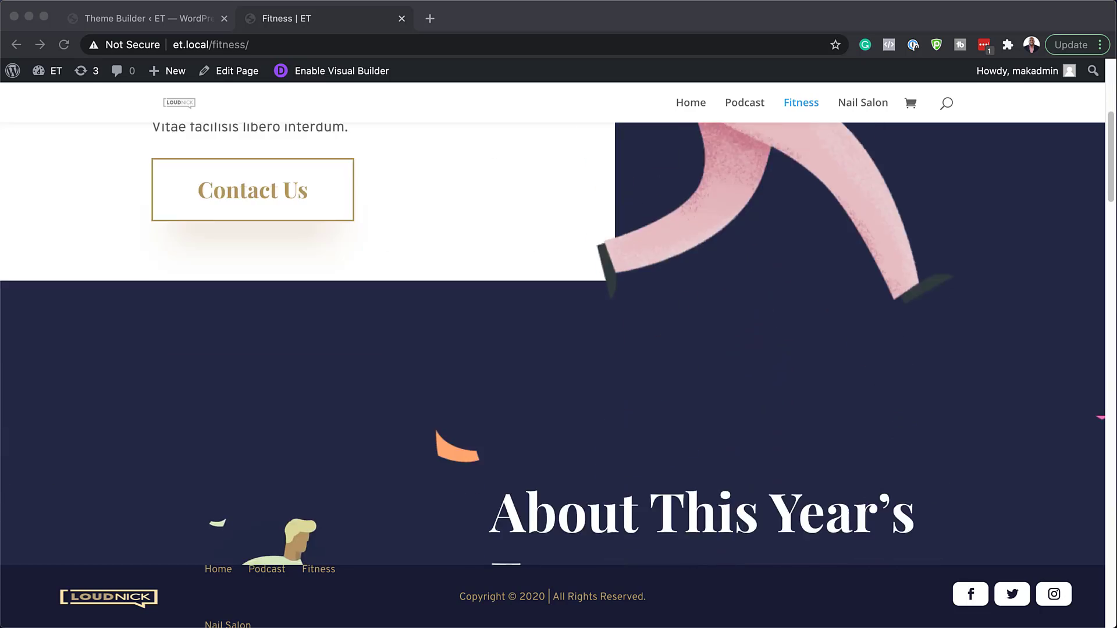
scroll(559, 326, "down", 10)
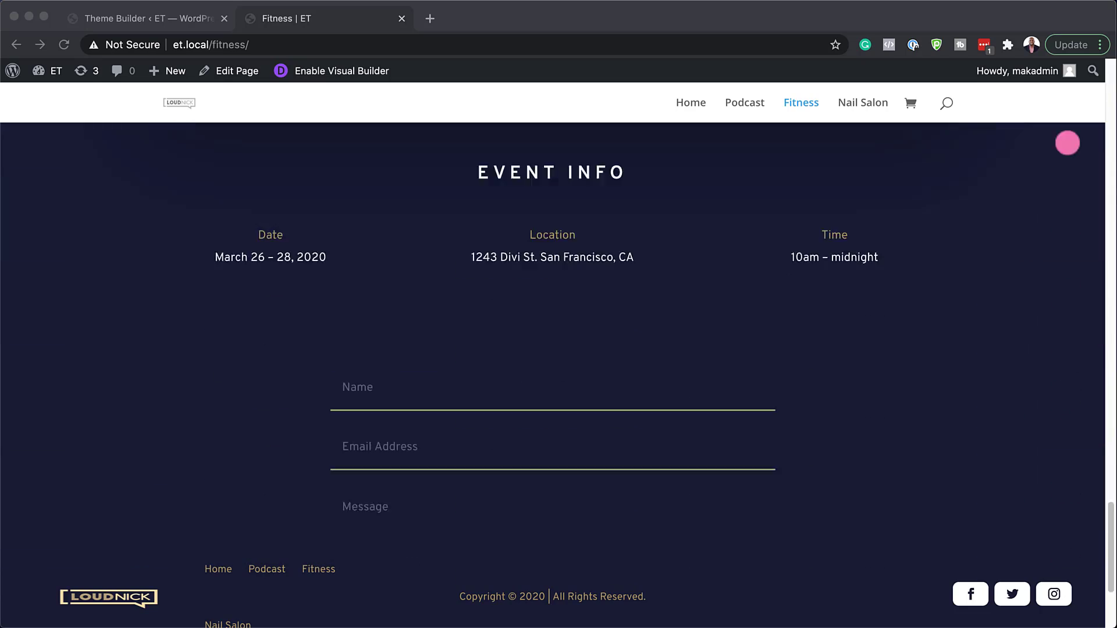
scroll(559, 326, "up", 15)
scroll(559, 326, "down", 10)
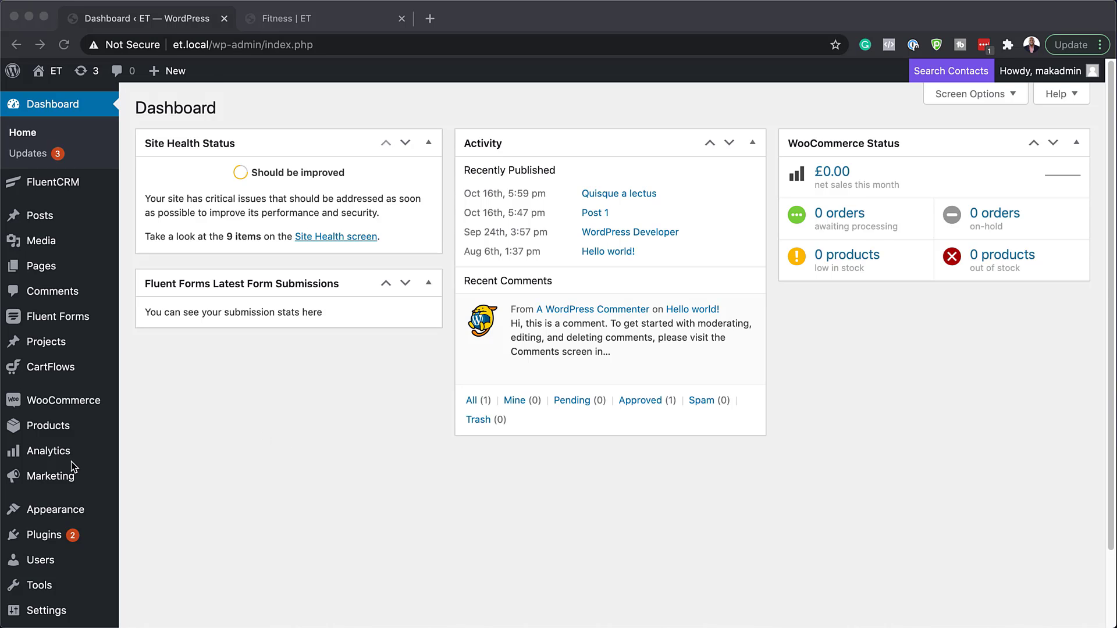
Step: In the Divi Theme Builder, start building a global footer from scratch for the default website template
scroll(83, 469, "down", 3)
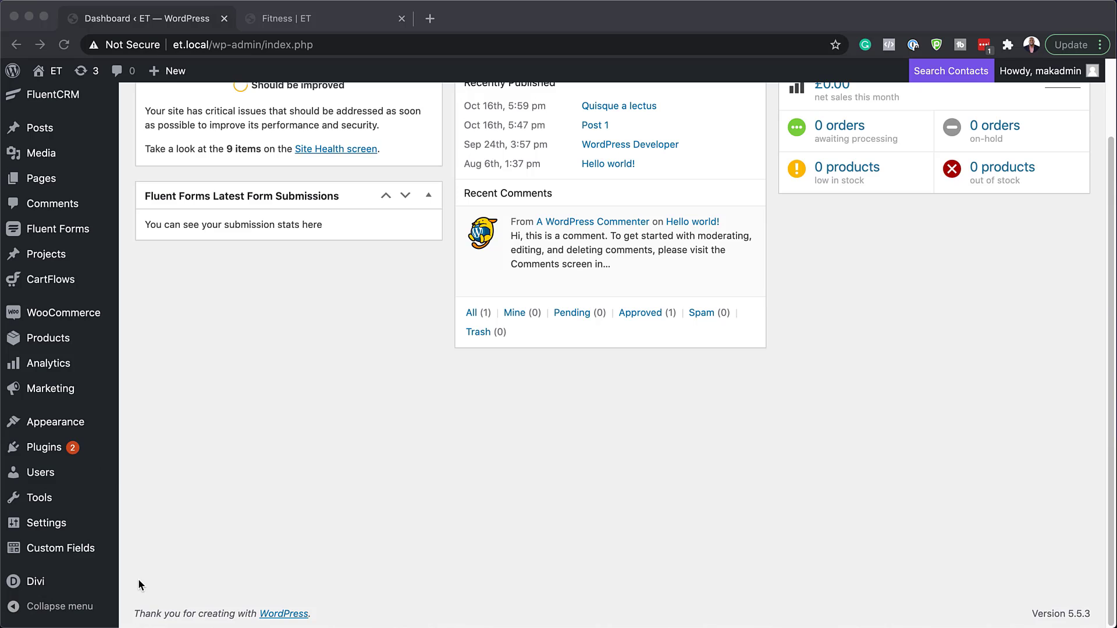
left_click(42, 588)
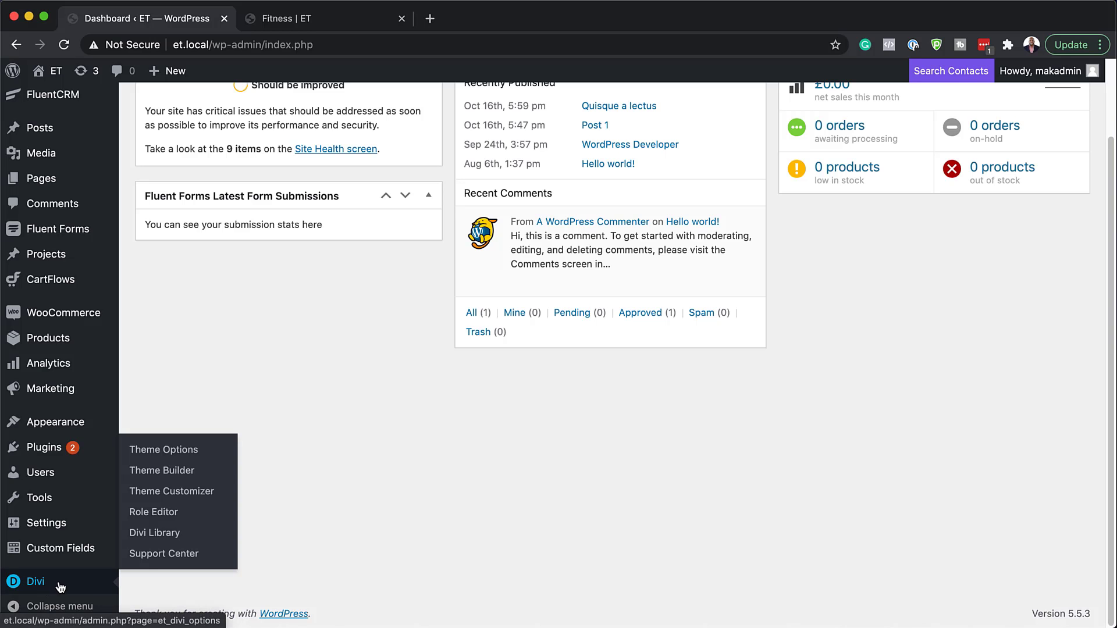
left_click(176, 476)
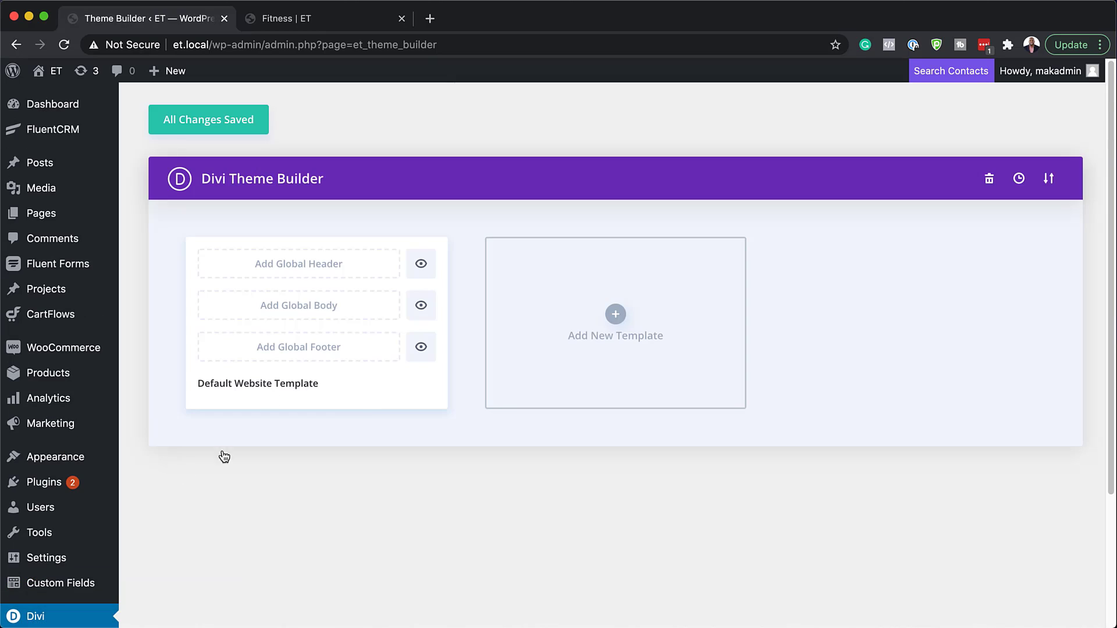
left_click(317, 355)
left_click(315, 357)
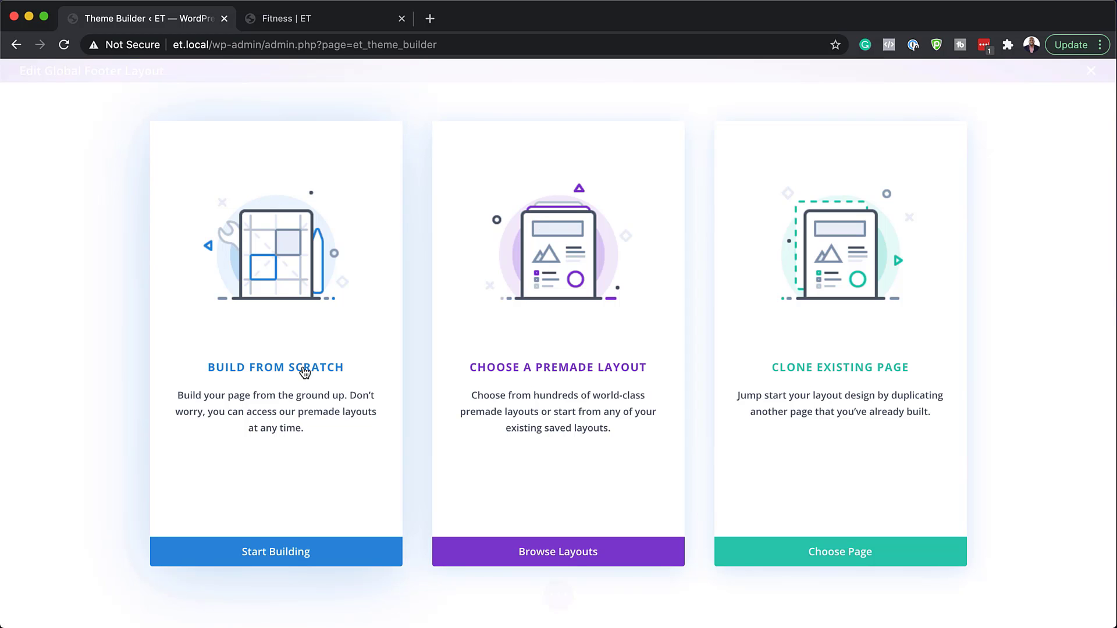
left_click(304, 370)
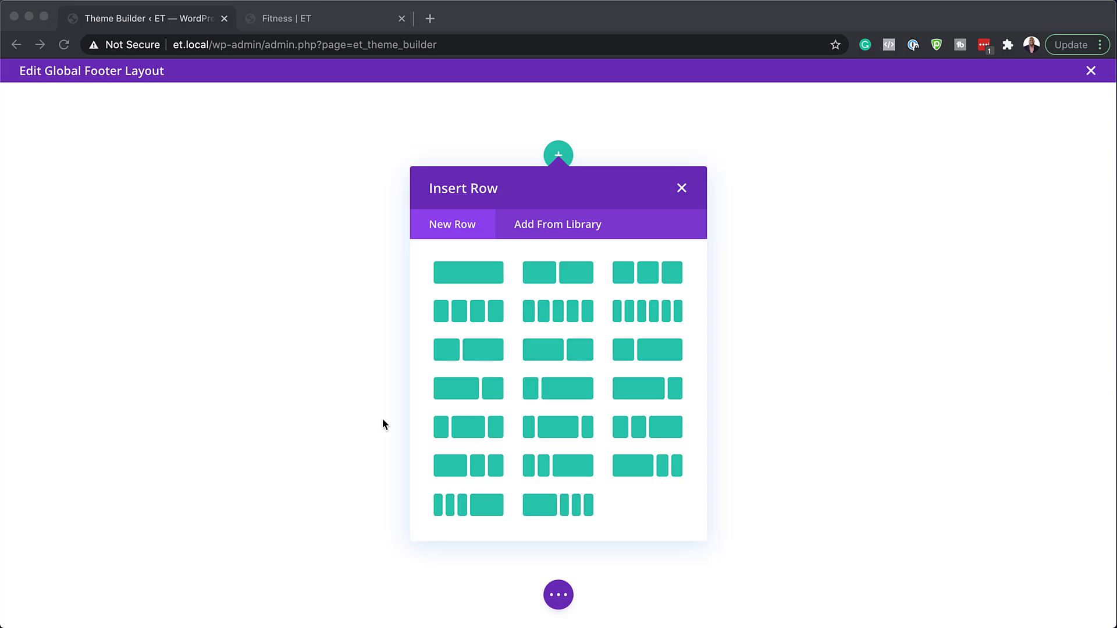
Step: Insert a row with three equal columns into the footer and dismiss the module picker
left_click(626, 277)
left_click(646, 283)
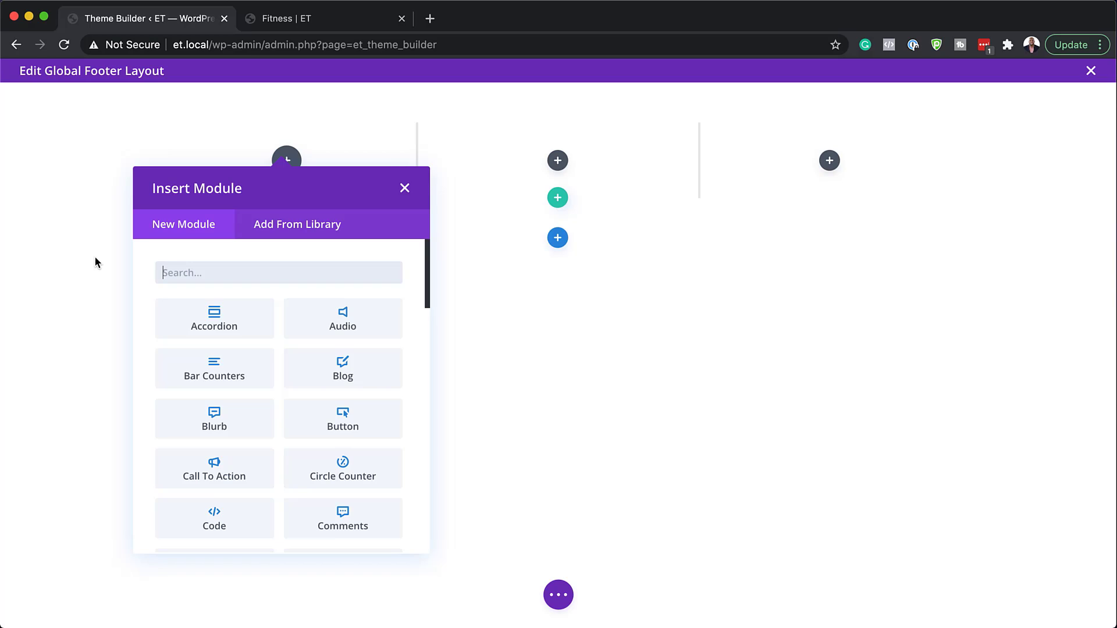
left_click(201, 155)
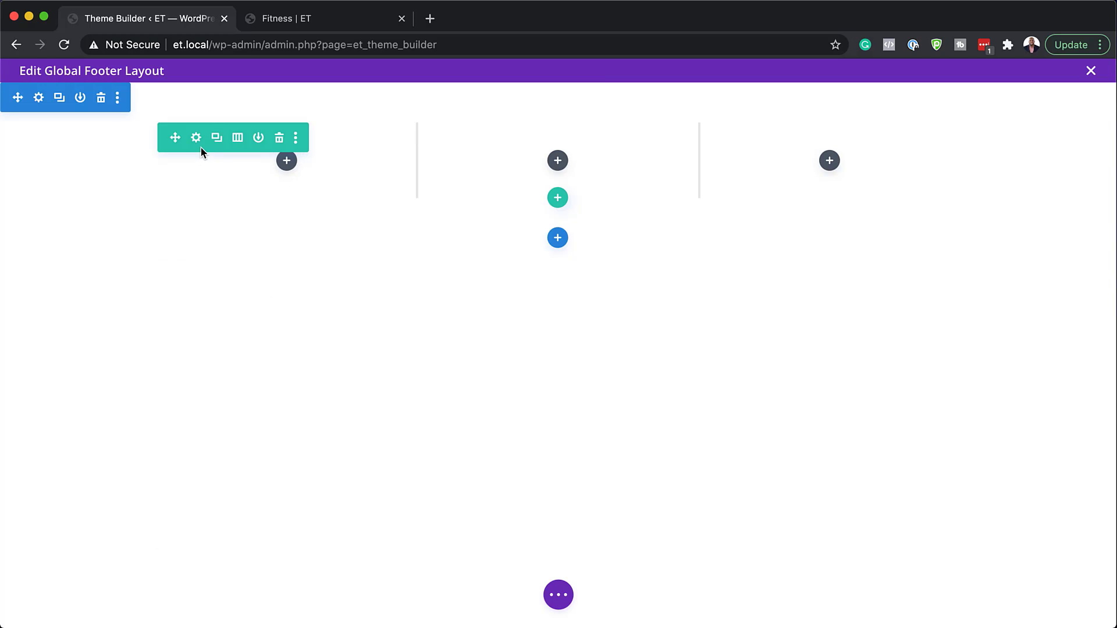
Step: Set the height of the footer section to 85px in its sizing options
left_click(40, 98)
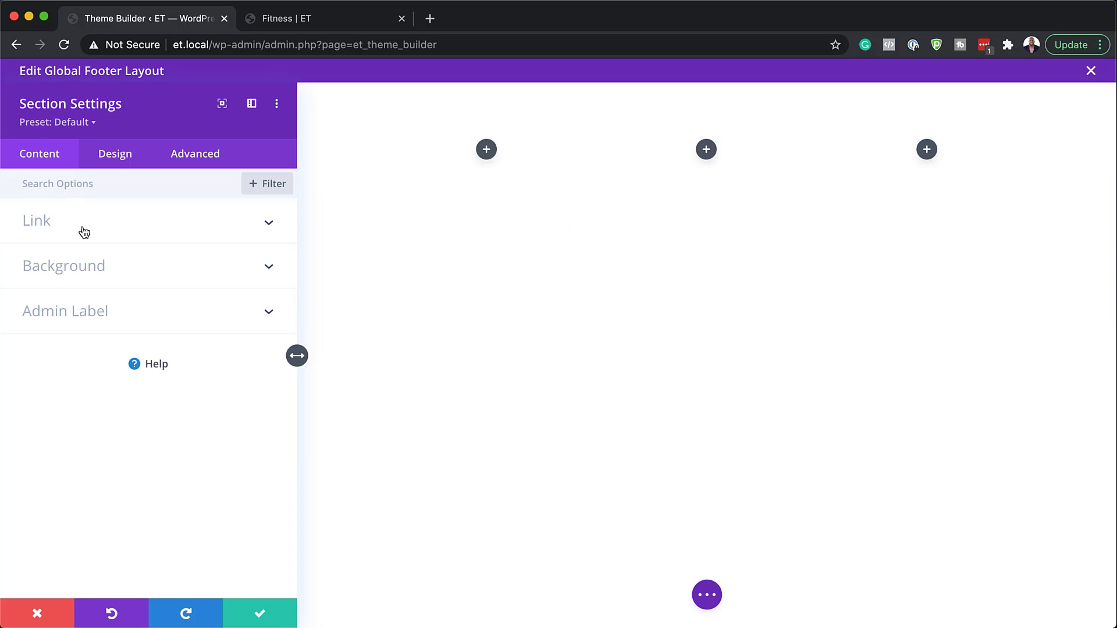
left_click(124, 159)
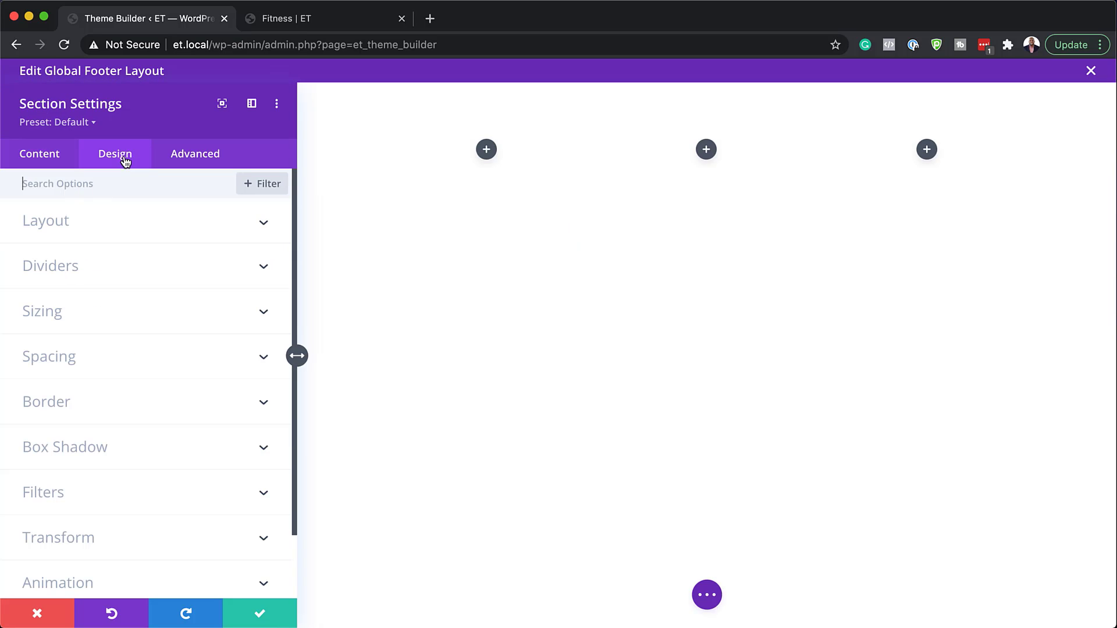
left_click(57, 315)
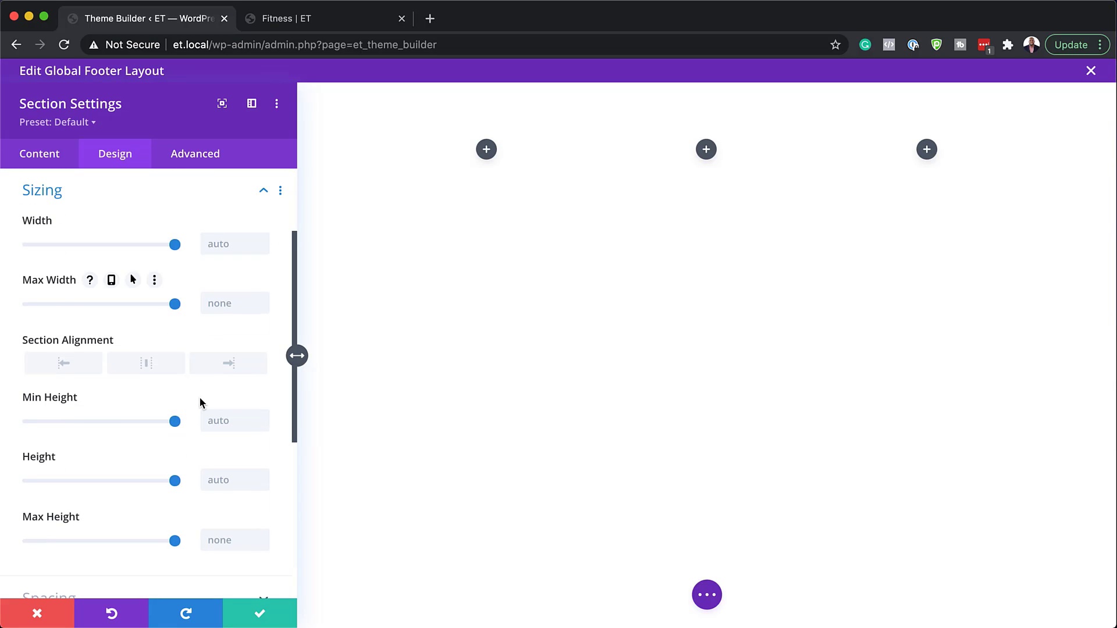
left_click(229, 486)
type("85")
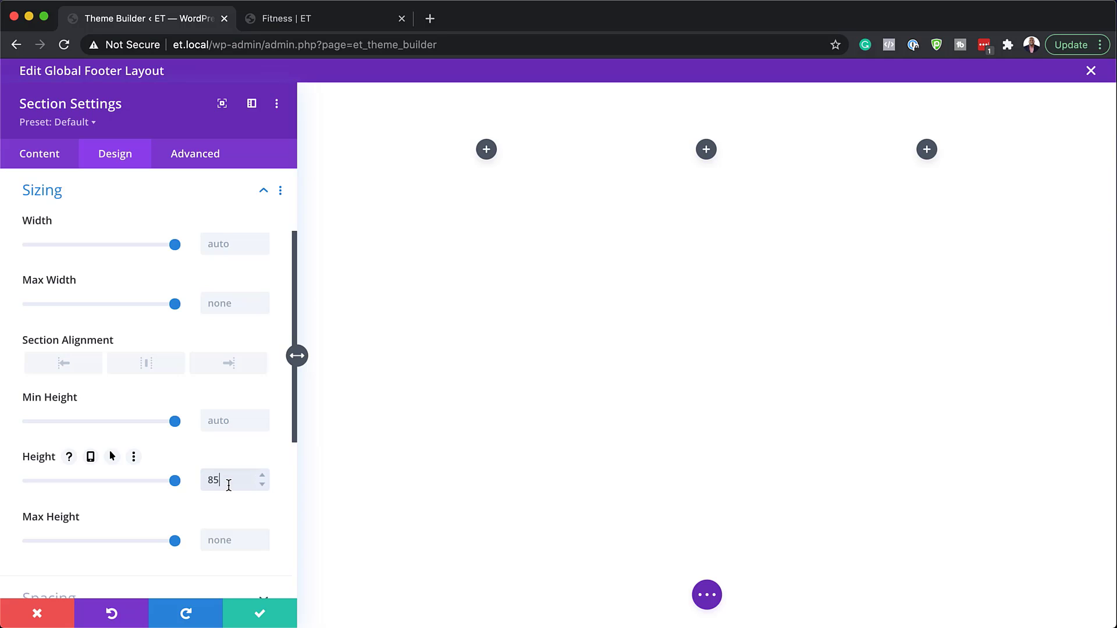
type("px")
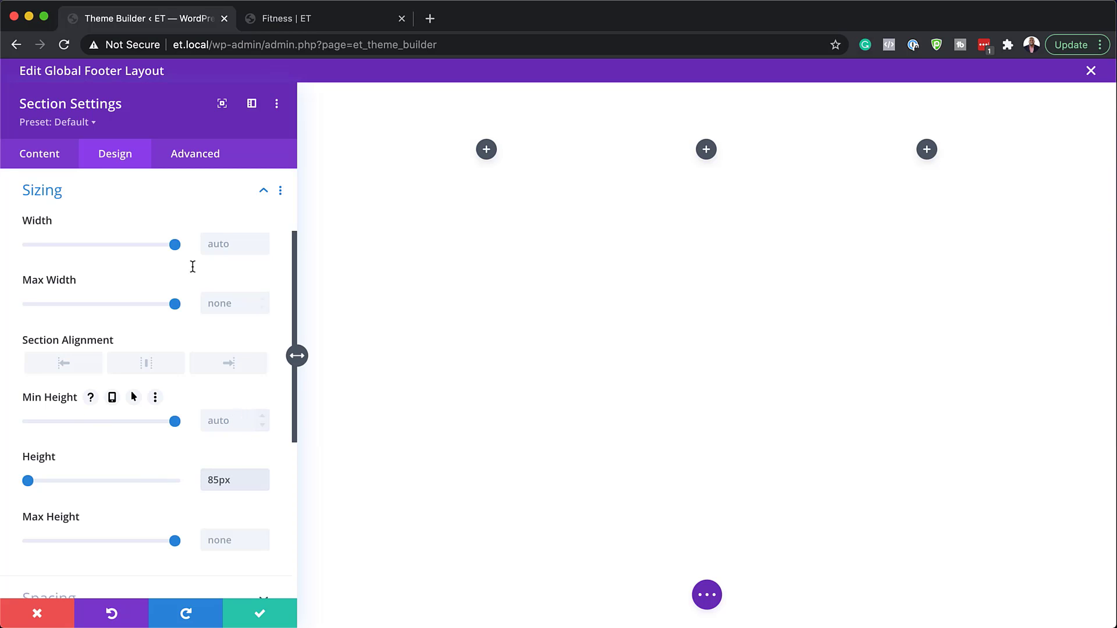
left_click(265, 194)
Step: Set the section's top and bottom padding to a linked 0px and save the section settings
left_click(44, 290)
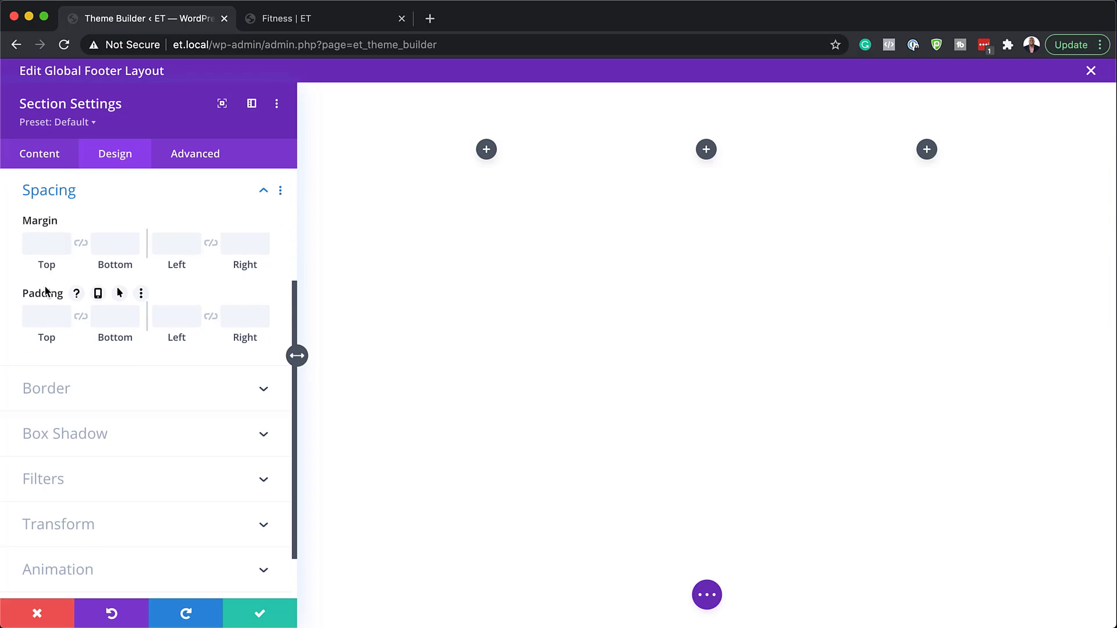
left_click(45, 316)
type("0px")
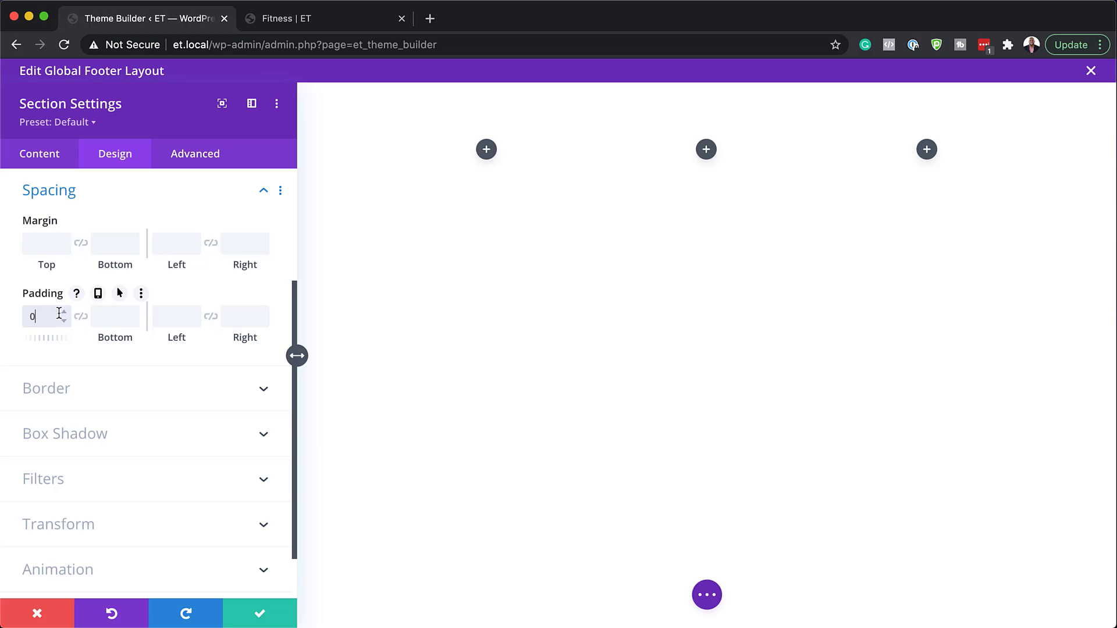
left_click(81, 318)
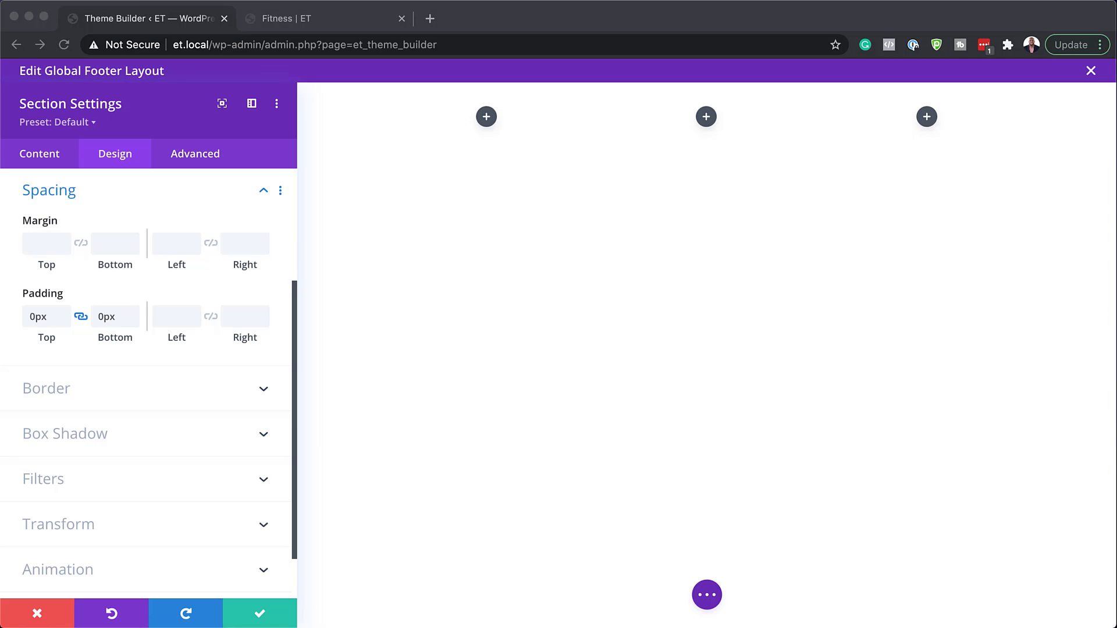
left_click(259, 613)
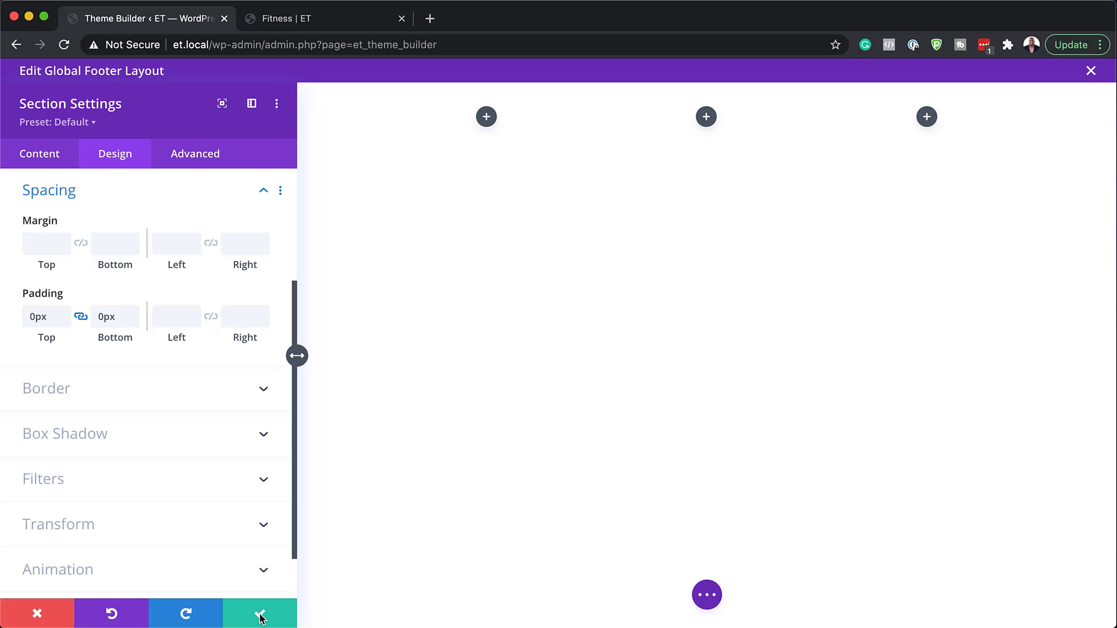
Step: Give the three-column footer row the background color #1a1e36
mouse_move(144, 164)
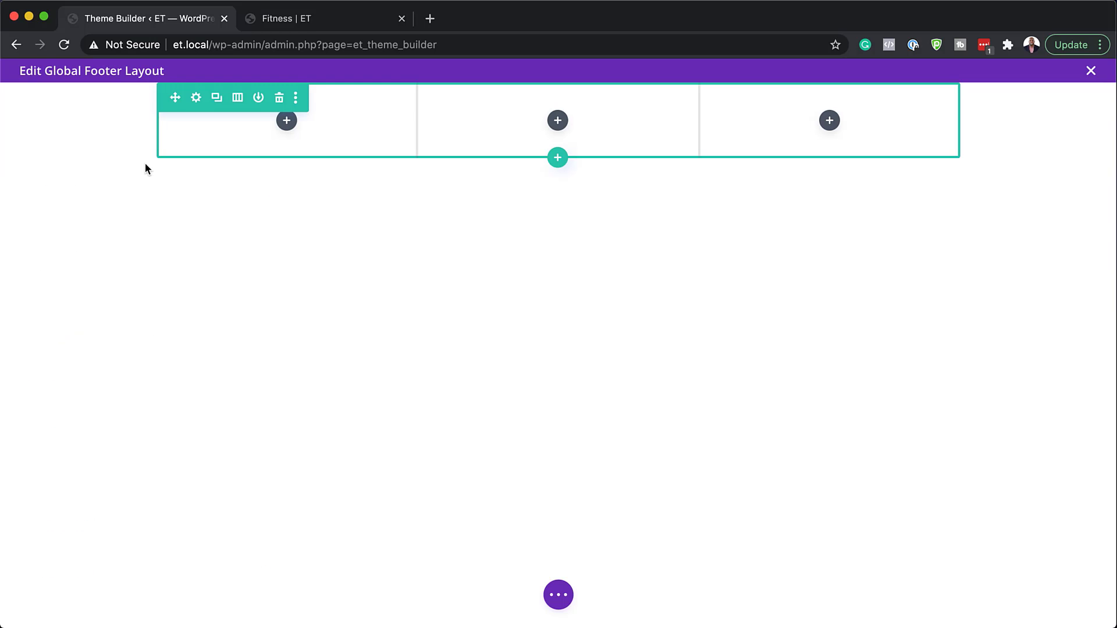
left_click(195, 105)
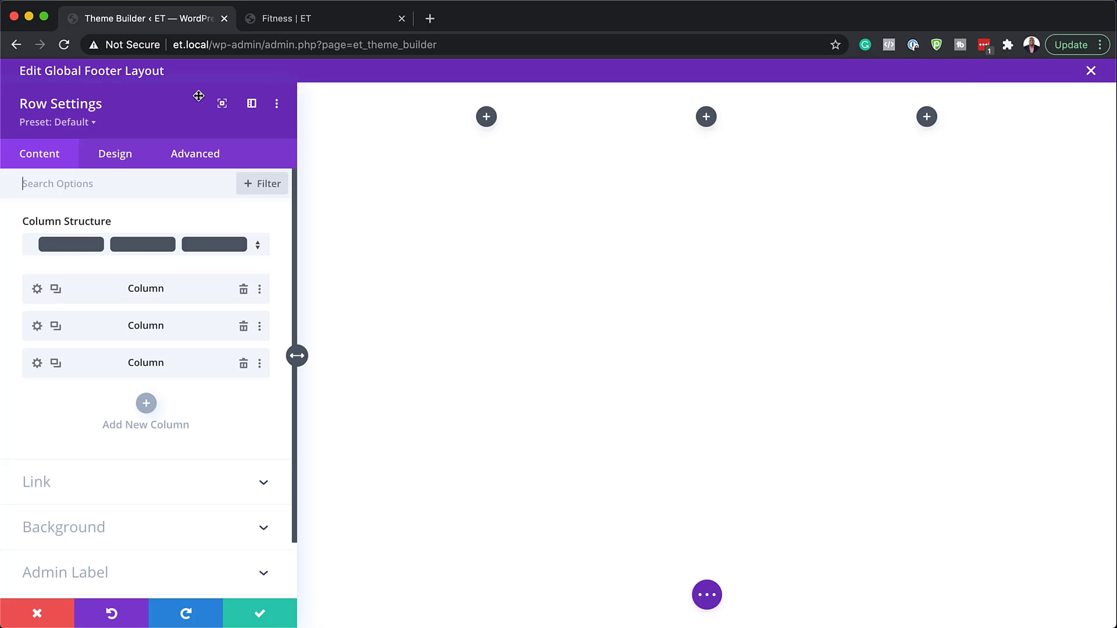
left_click(85, 530)
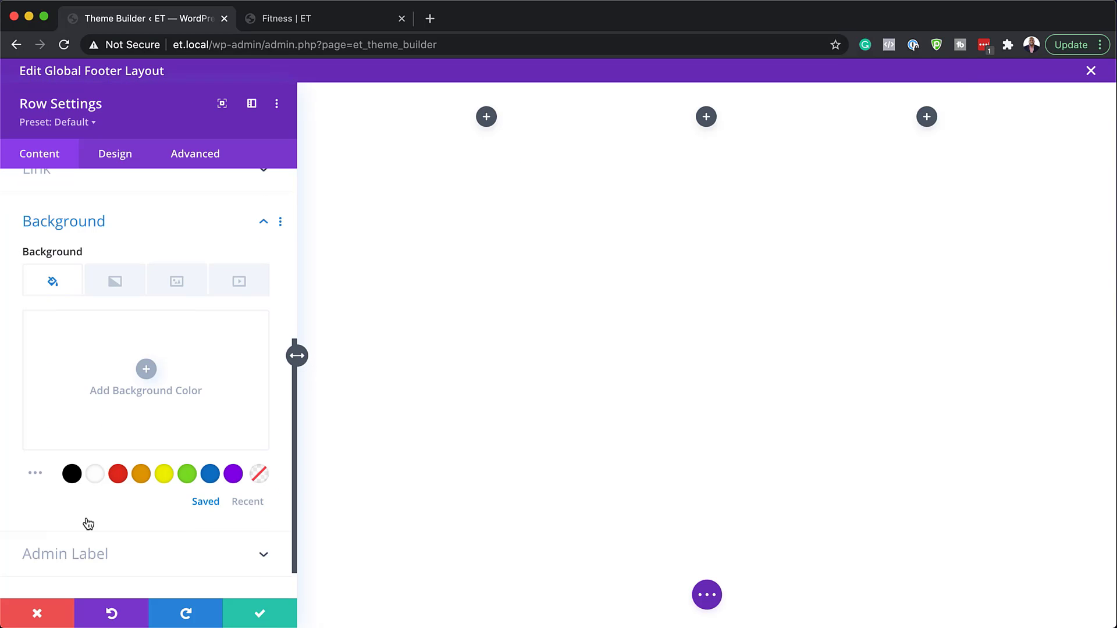
left_click(147, 371)
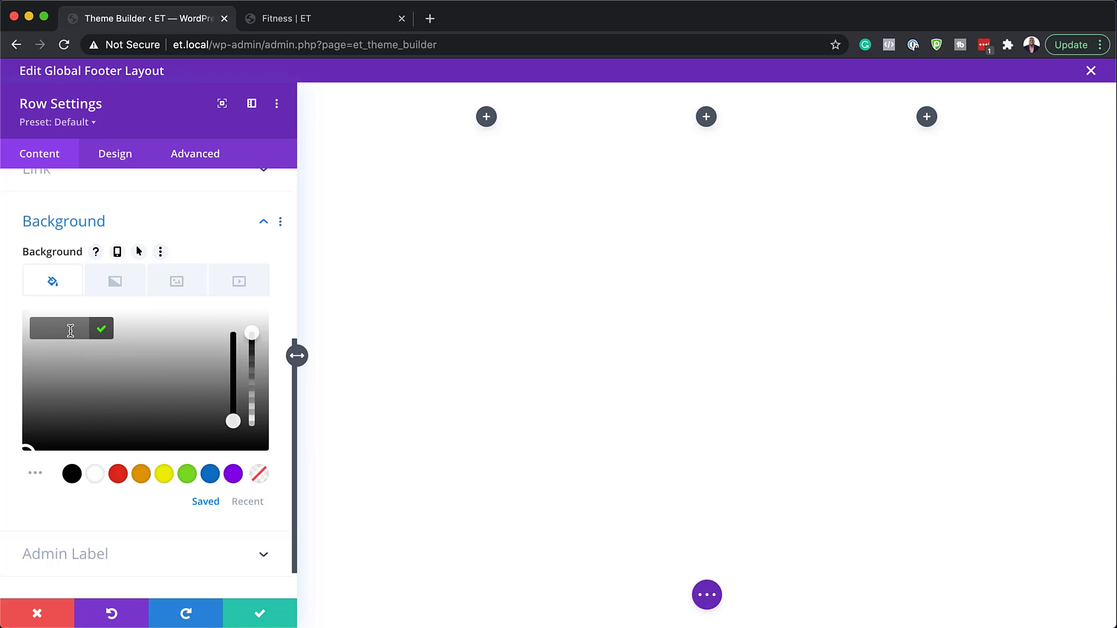
type("#1a1e36")
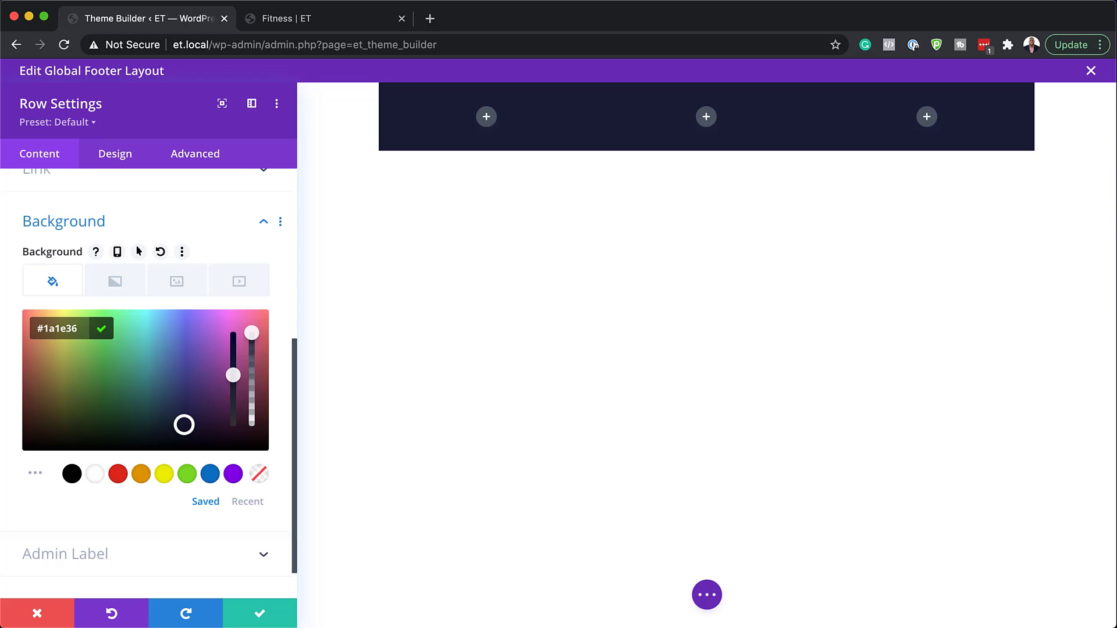
Step: Enable a custom gutter width for the row and set it to 1
left_click(124, 163)
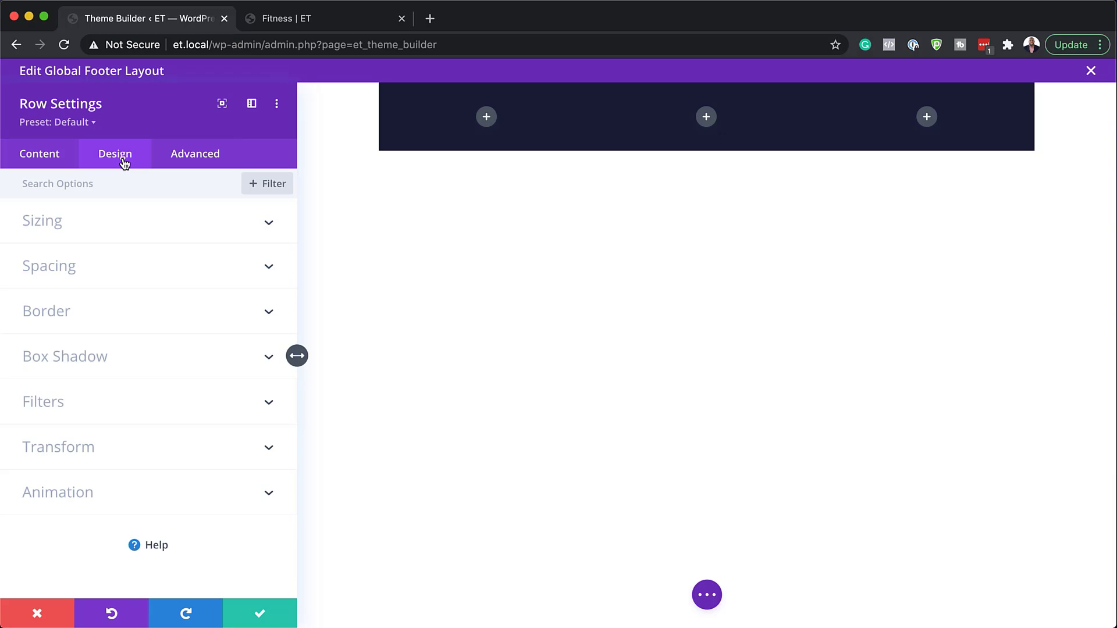
left_click(60, 221)
left_click(63, 280)
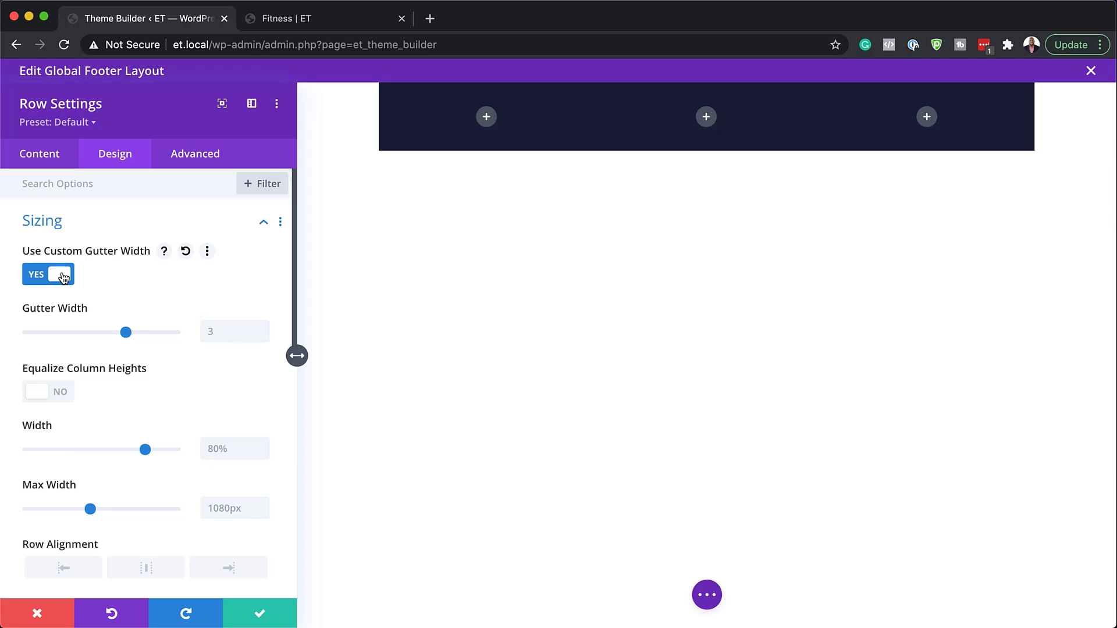
left_click(233, 332)
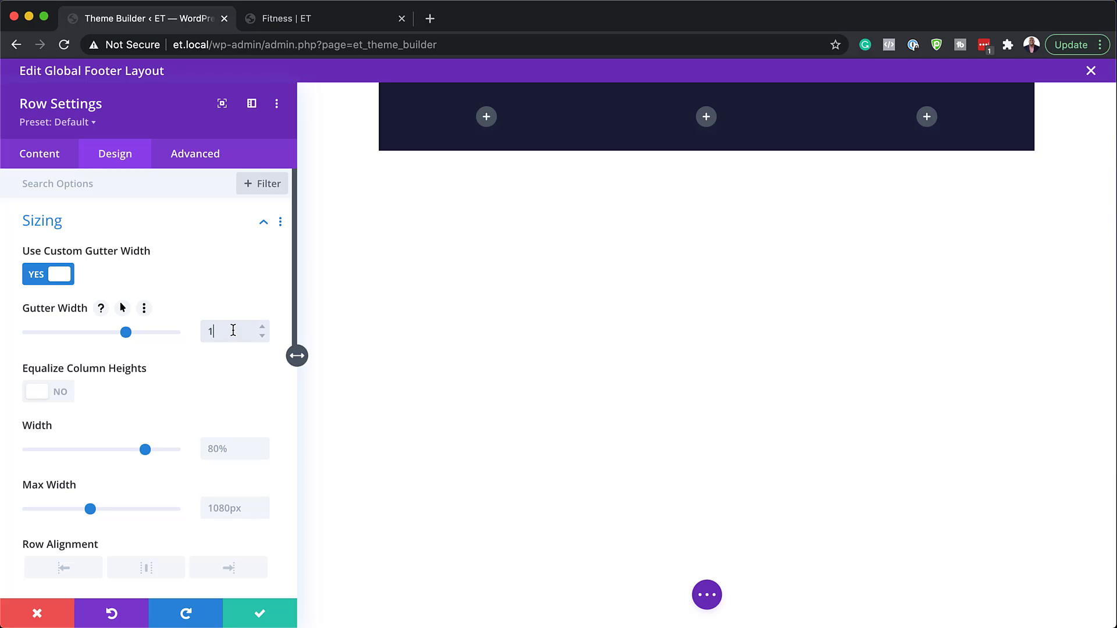
key("BackSpace")
type("1")
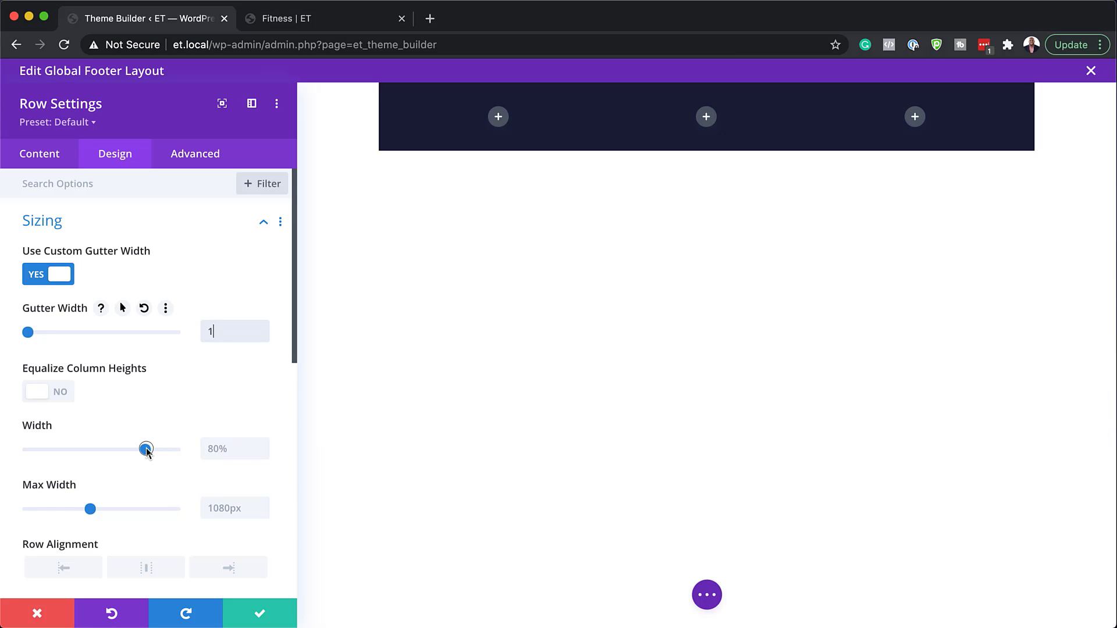
Step: Set both the width and the max width of the row to 100%
left_click_drag(145, 450, 199, 451)
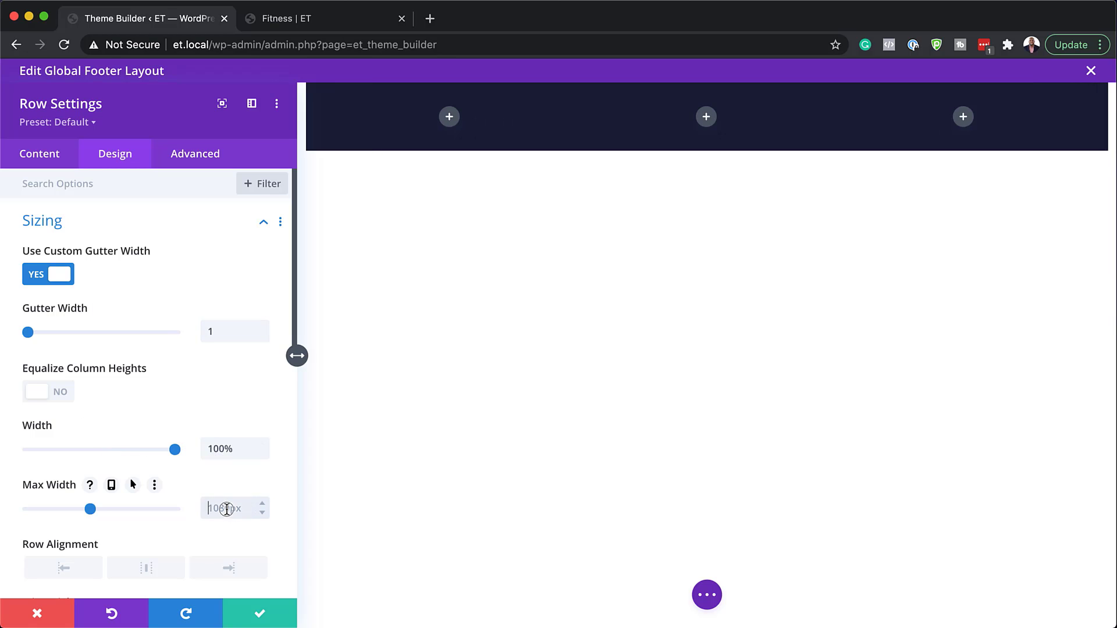
type("100%")
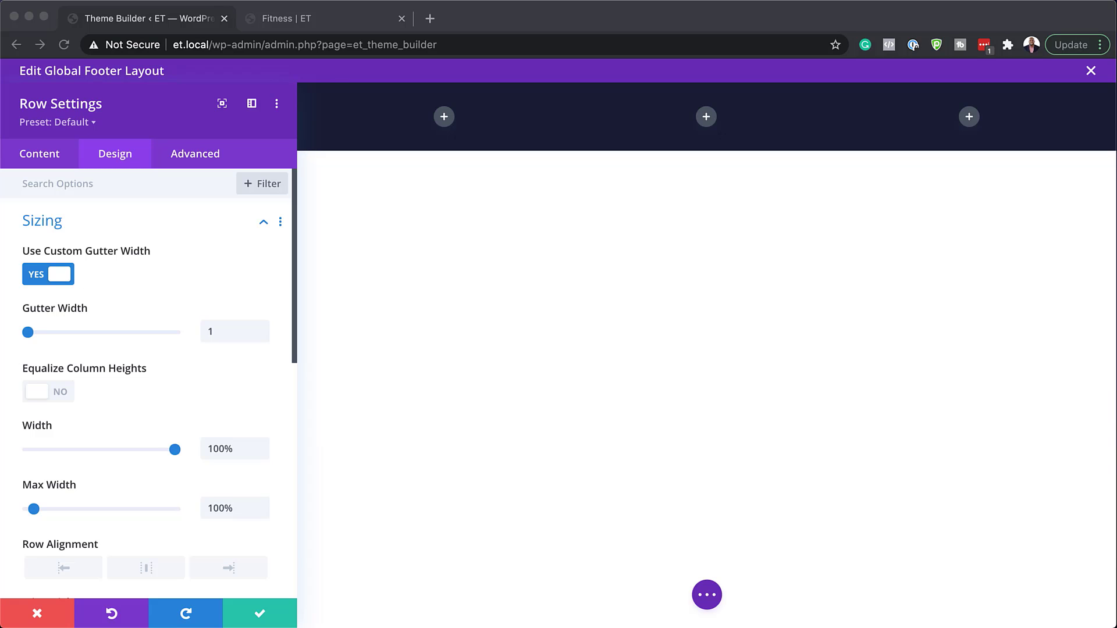
left_click(267, 222)
left_click(267, 221)
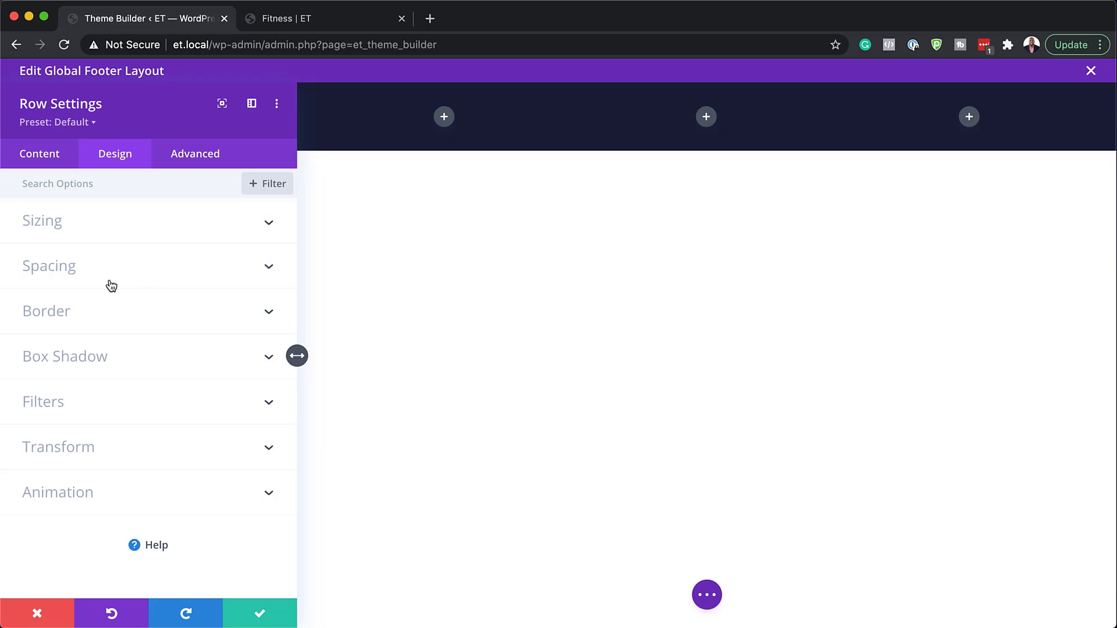
Step: Set the row's padding to 0px for top and bottom and 3% for left and right, linking each pair
left_click(77, 268)
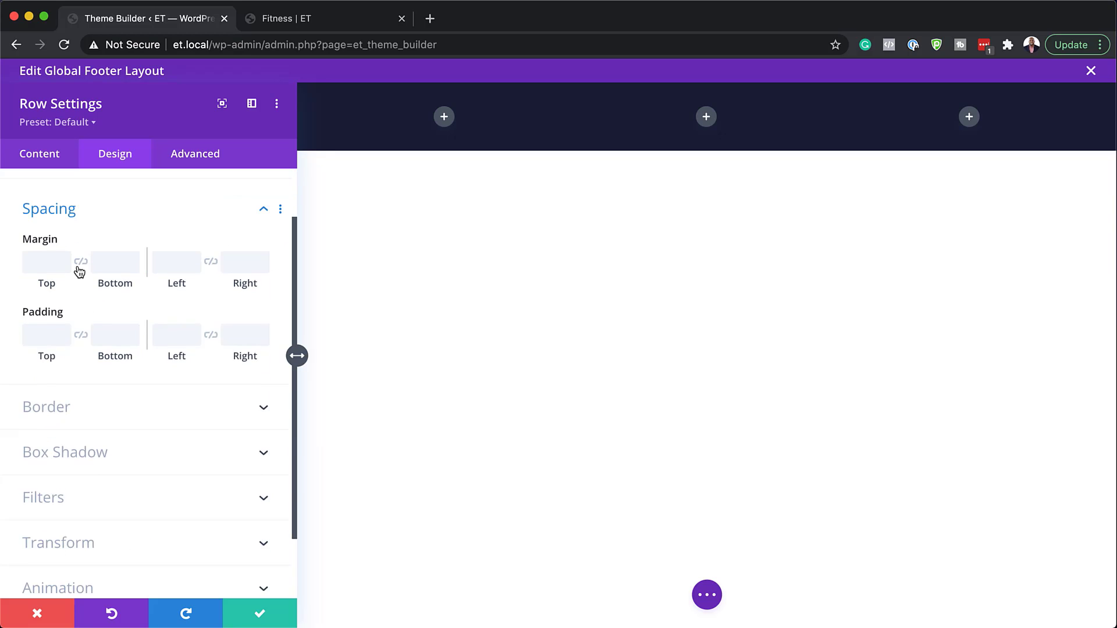
type("0")
left_click(82, 319)
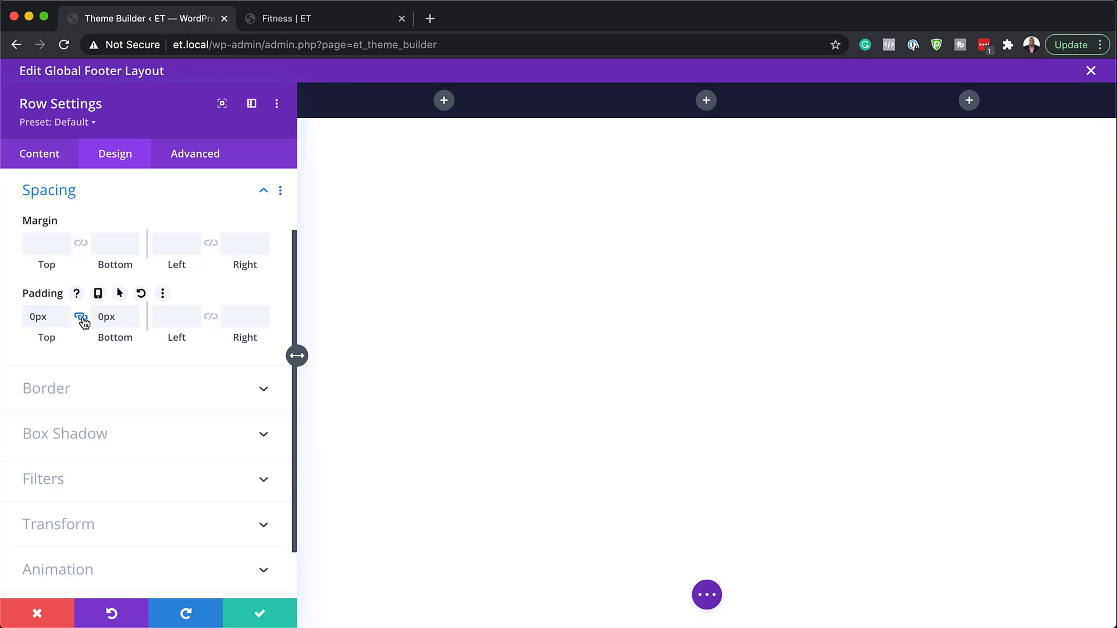
left_click(166, 316)
type("3%")
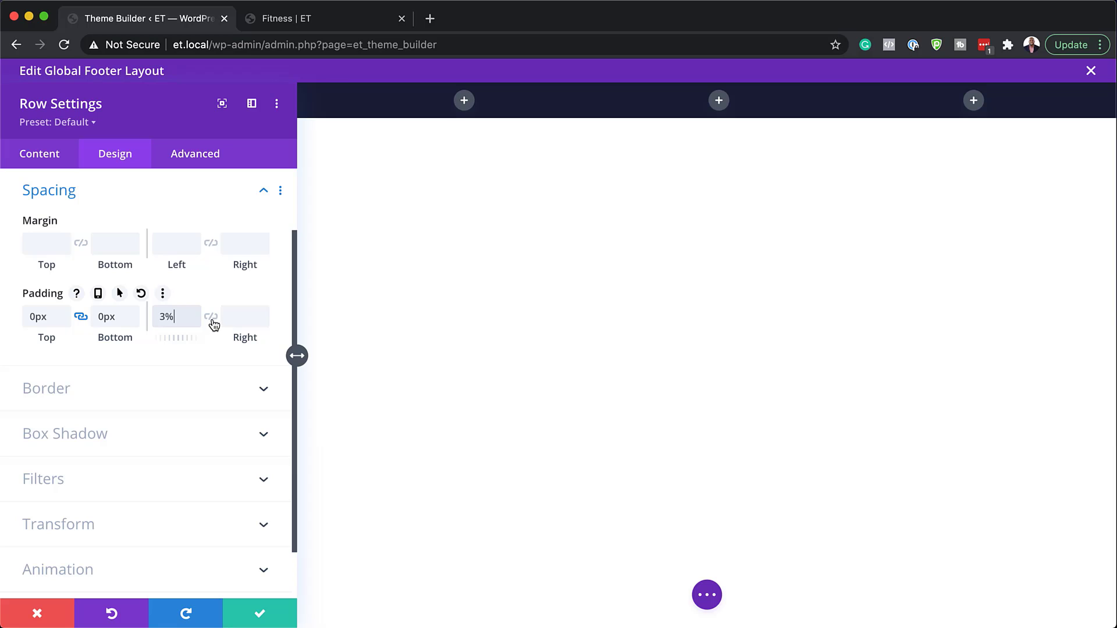
left_click(212, 319)
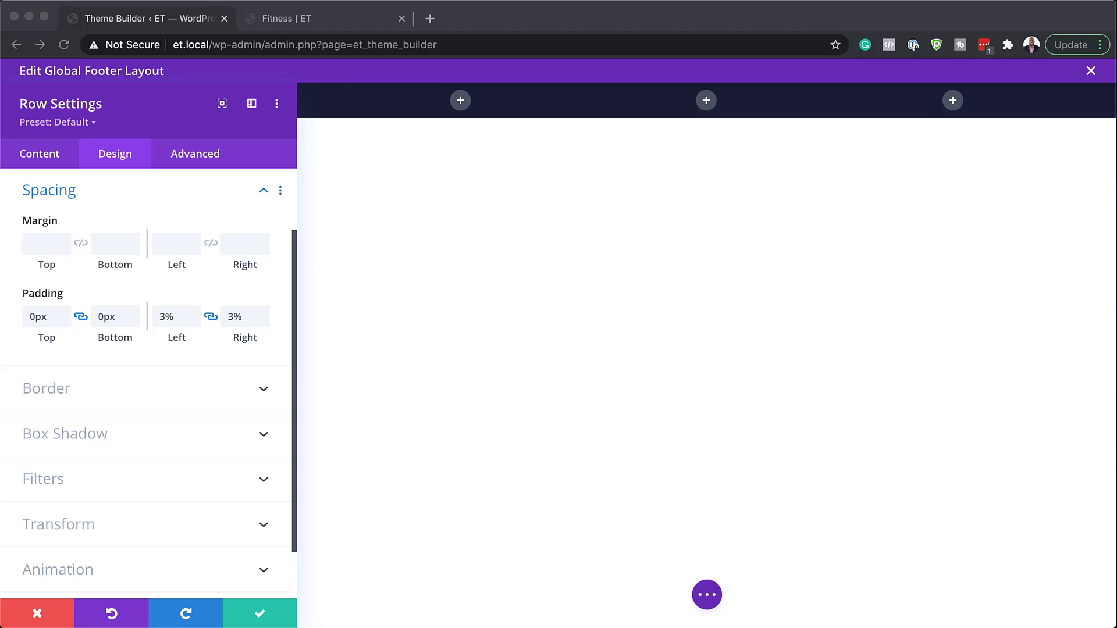
Step: Add custom CSS to the row's main element: height: inherit !important; display:flex; align-items: center;
left_click(194, 155)
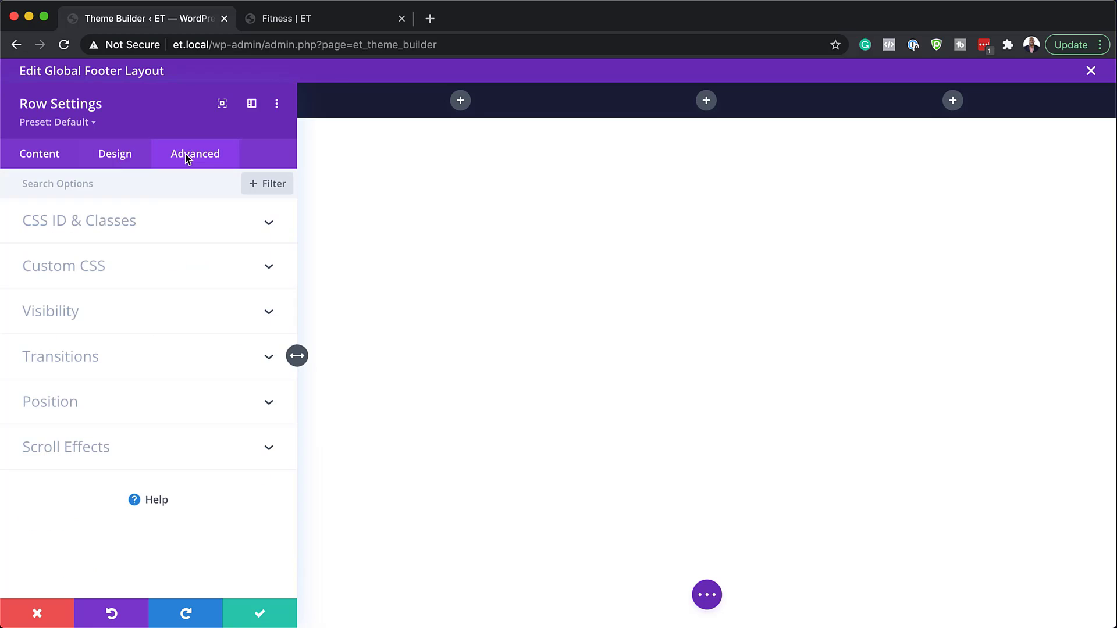
left_click(80, 266)
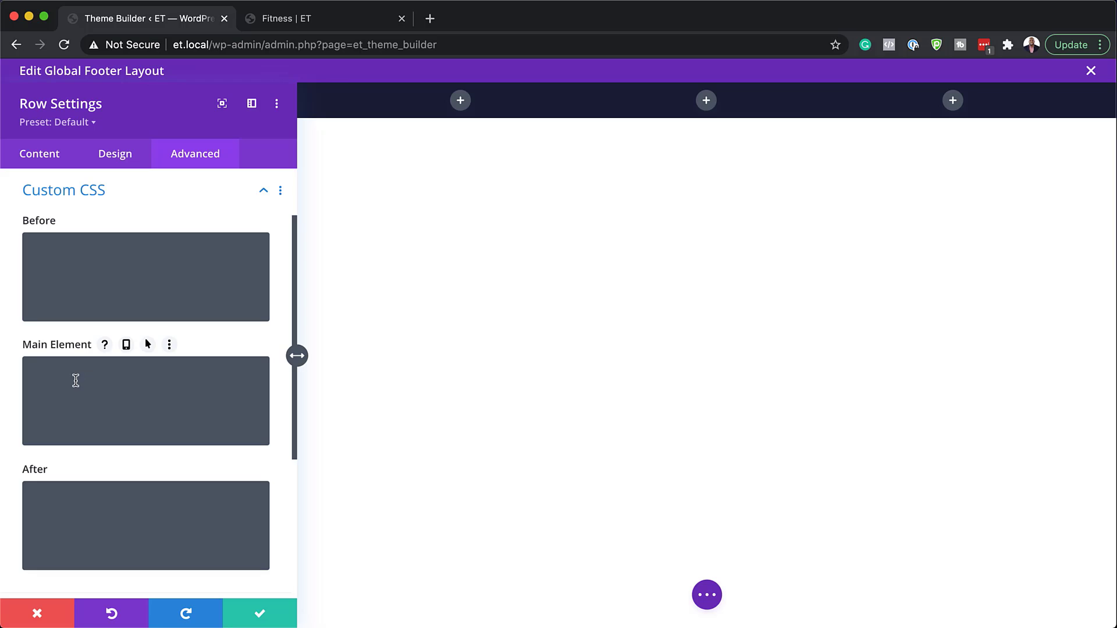
type("height: inherit !important; display:flex; align-items: center;")
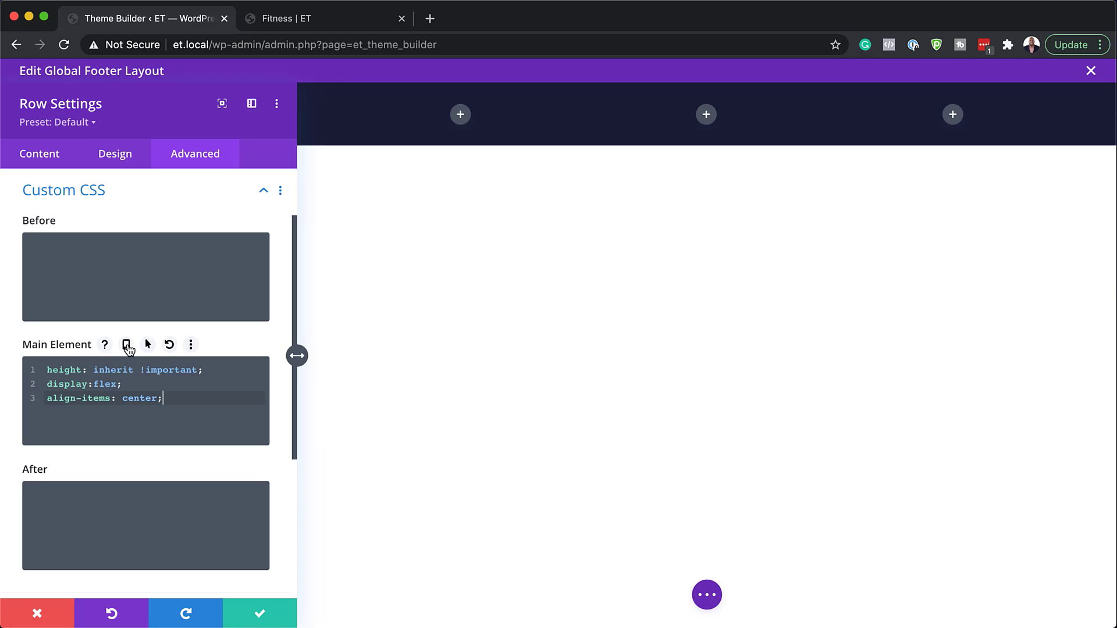
Step: Give the row's main element separate phone CSS, height: inherit !important; display:block;, and return to the desktop version
left_click(127, 345)
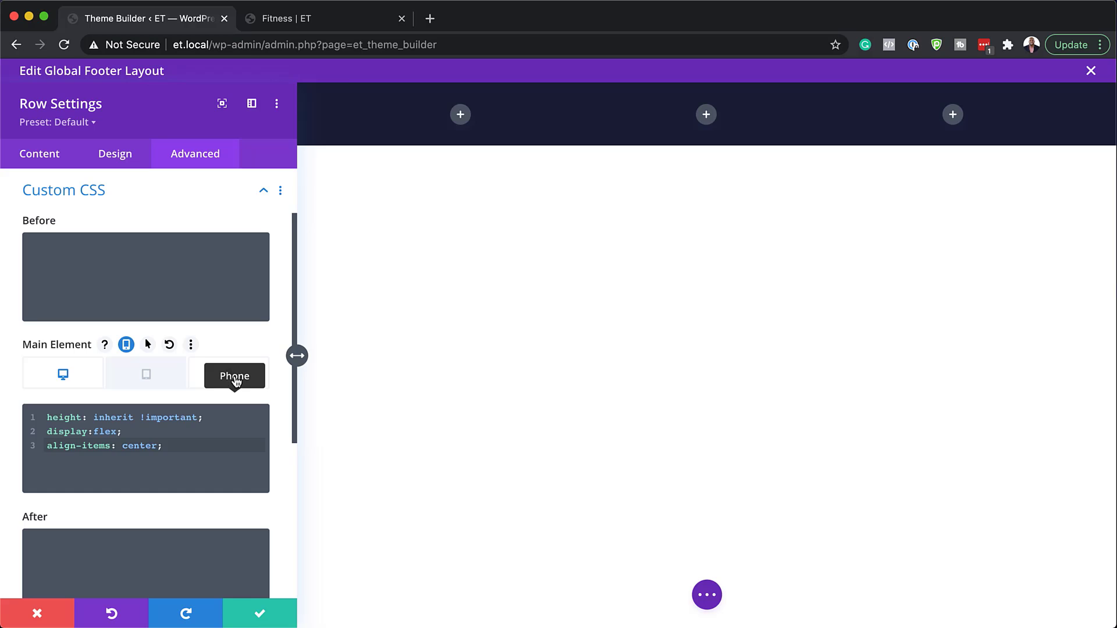
left_click(199, 376)
left_click(182, 461)
type("height: inherit !important; display:block;")
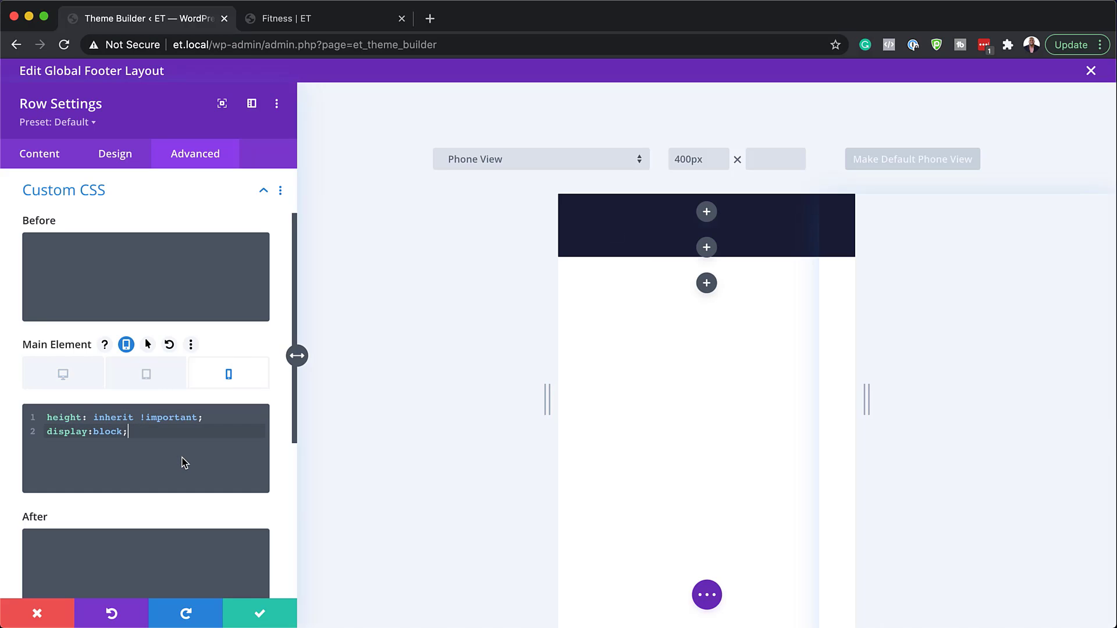
left_click(71, 377)
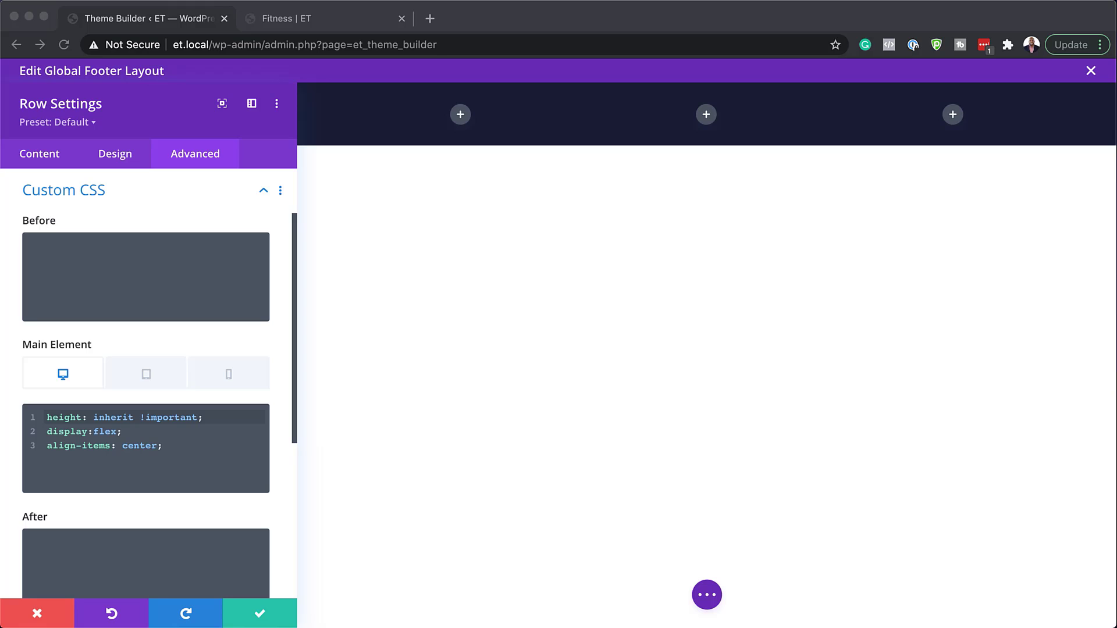
Step: Set the row's position to Fixed at the bottom center location and save the row settings
left_click(264, 192)
left_click(264, 192)
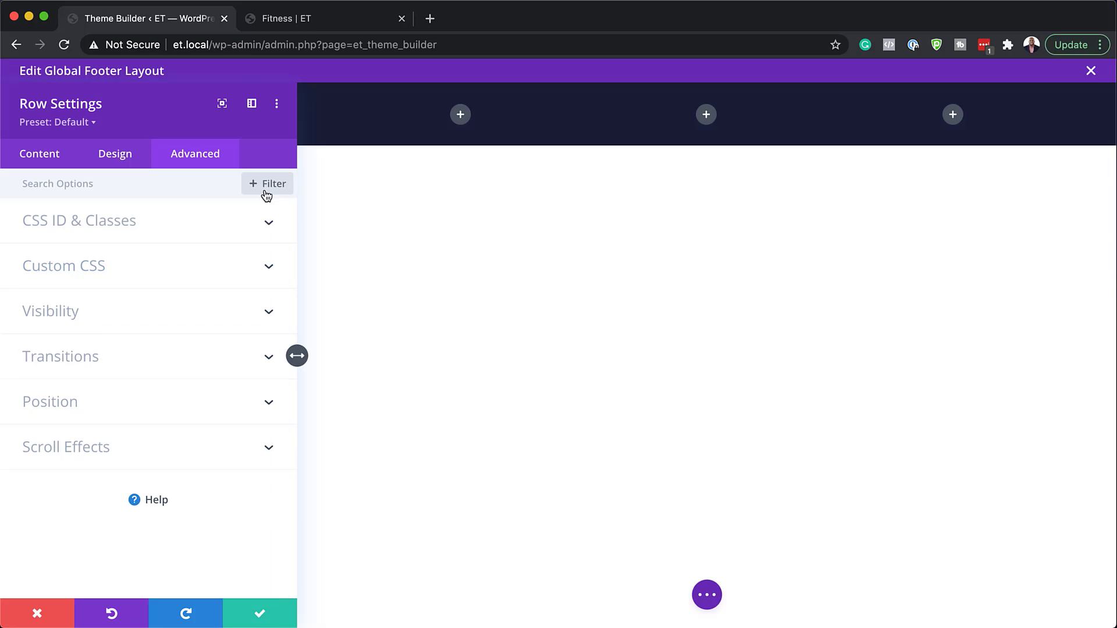
left_click(76, 402)
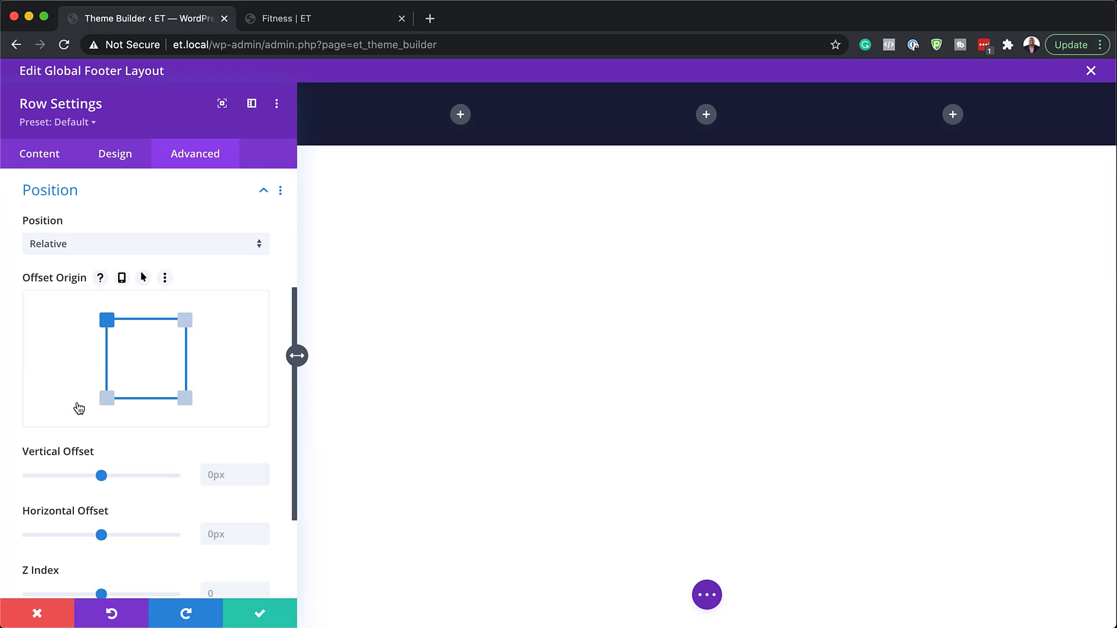
left_click(76, 252)
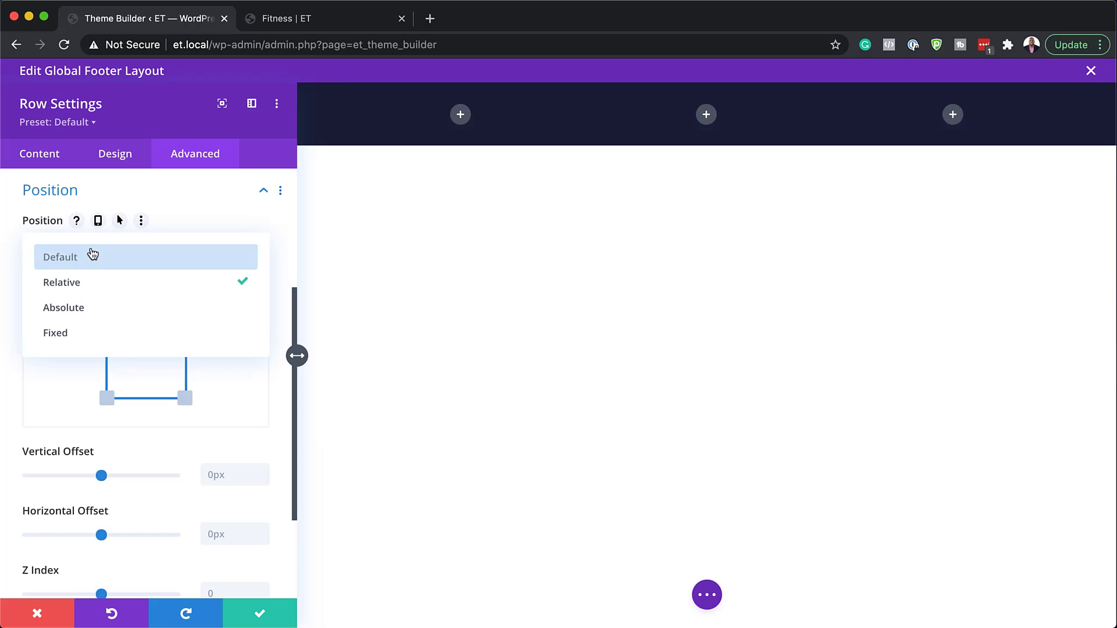
left_click(108, 343)
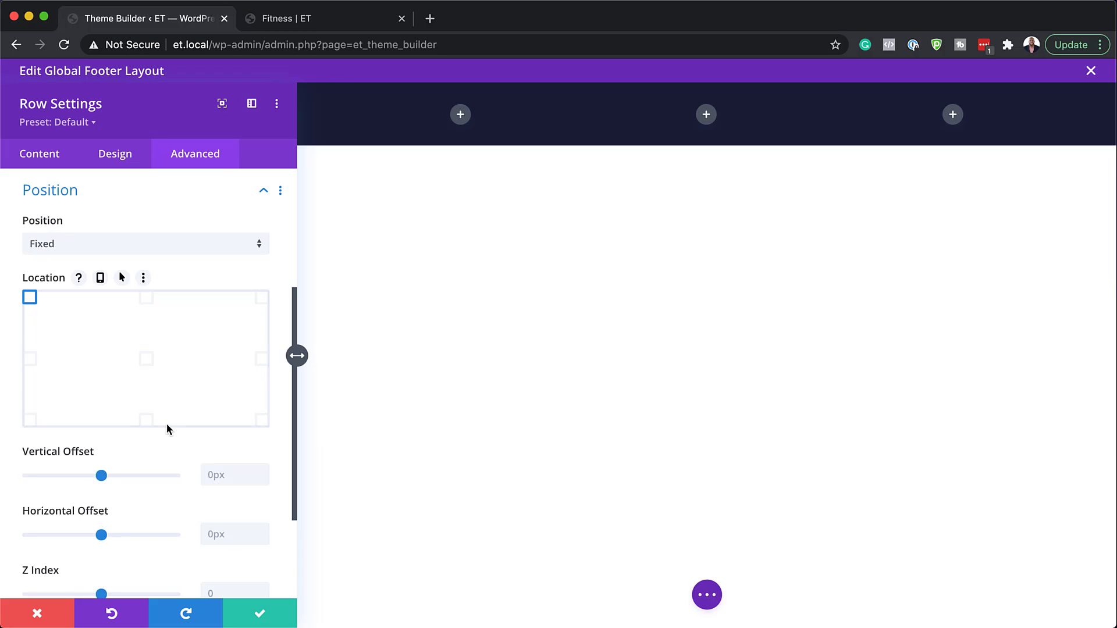
left_click(146, 421)
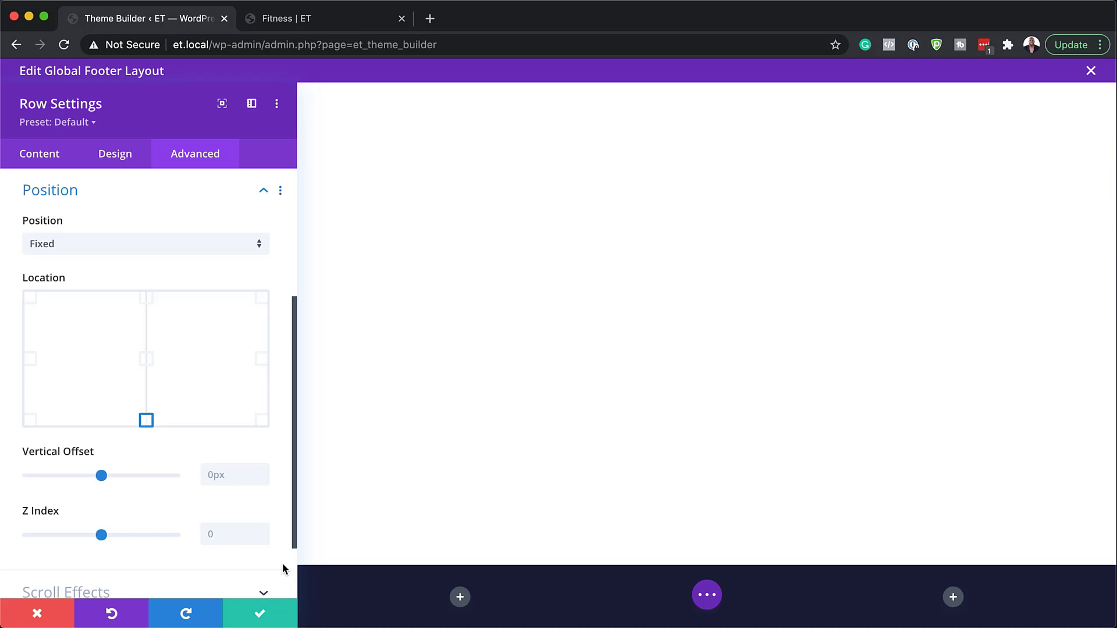
left_click(267, 618)
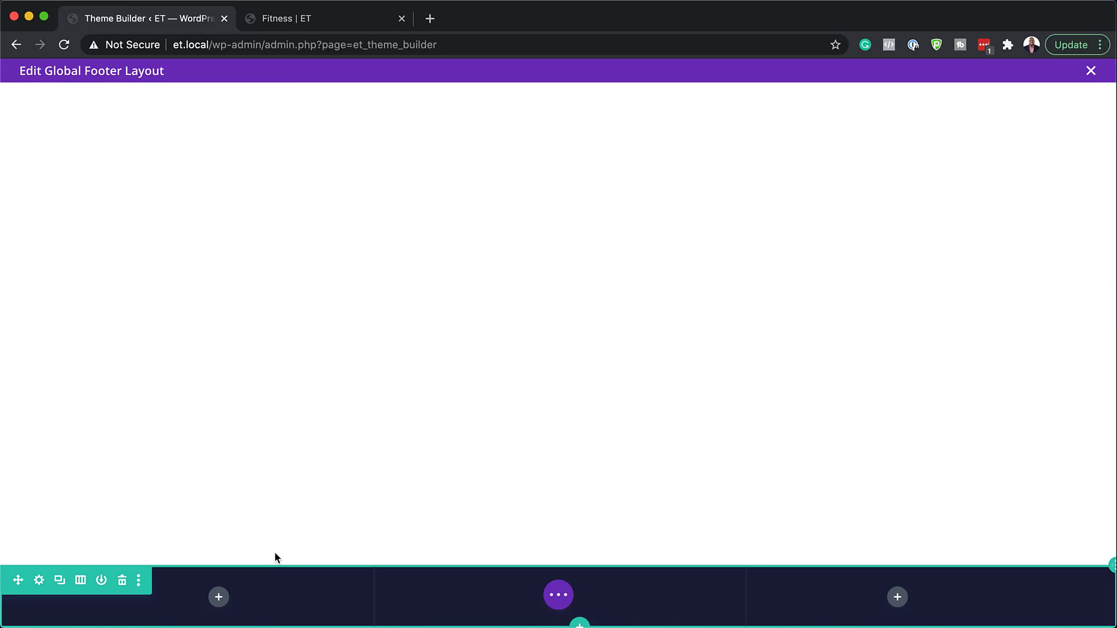
Step: Insert a Menu module in the row's first column and open the dynamic content choices for its logo
left_click(218, 599)
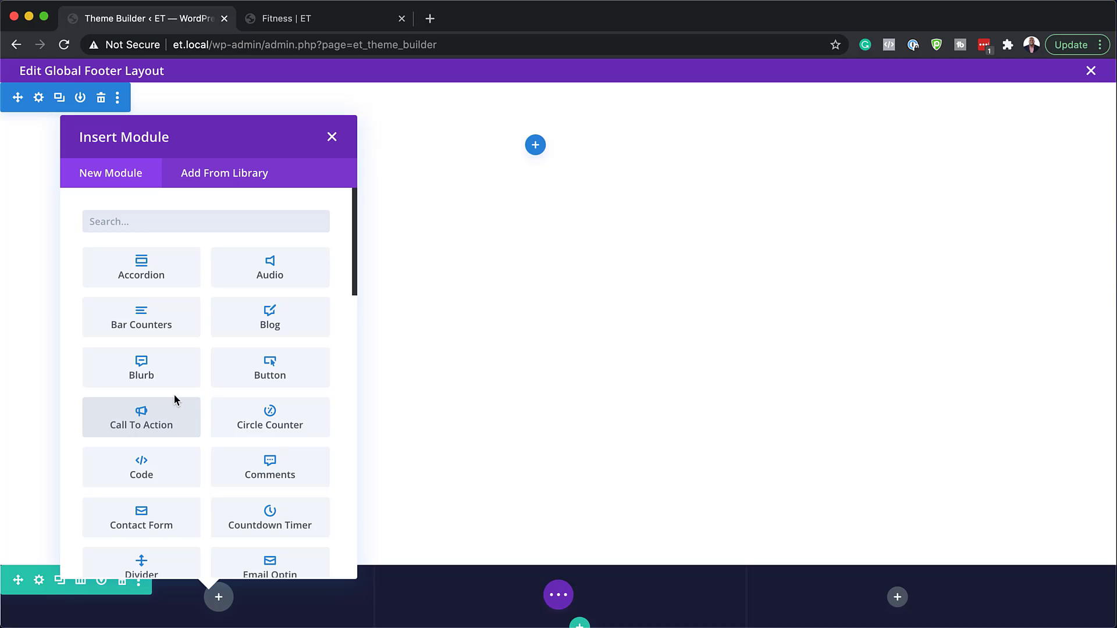
type("menu")
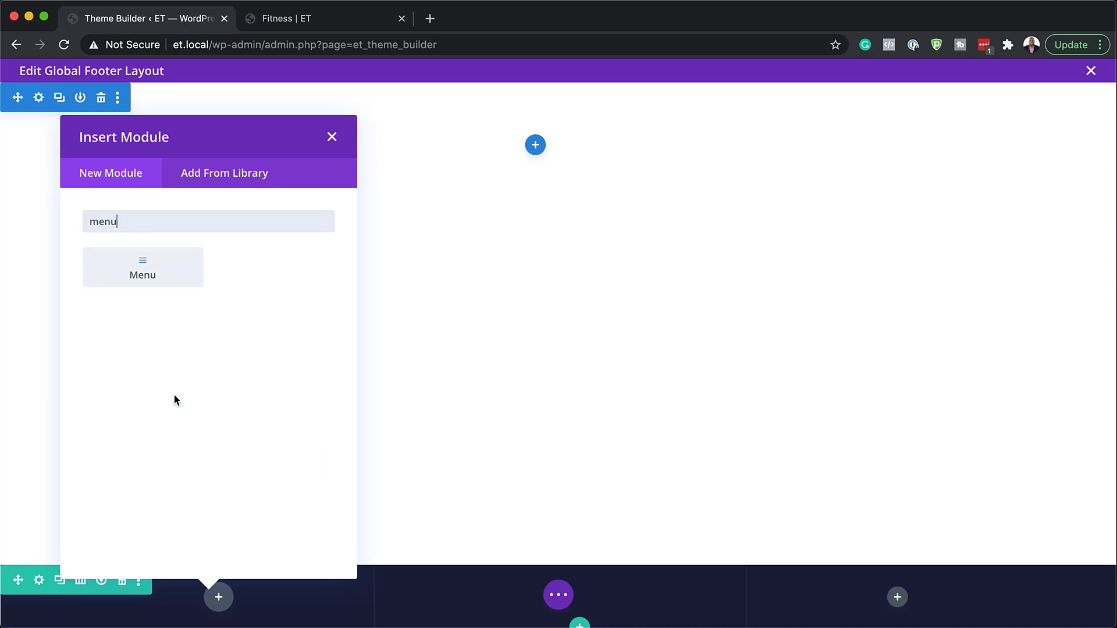
left_click(122, 263)
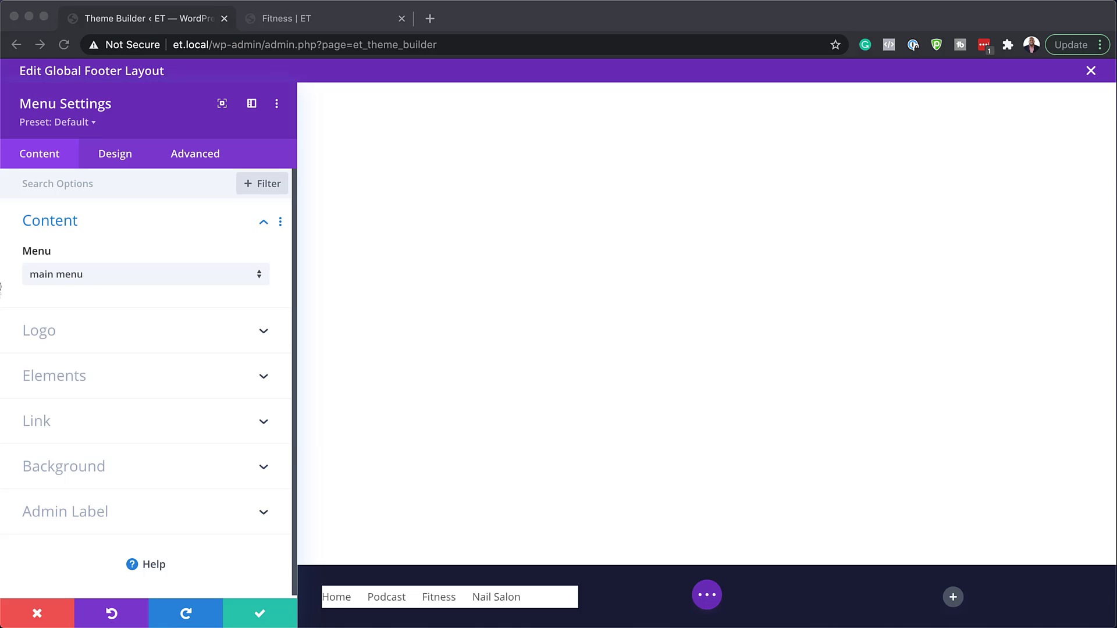
left_click(93, 331)
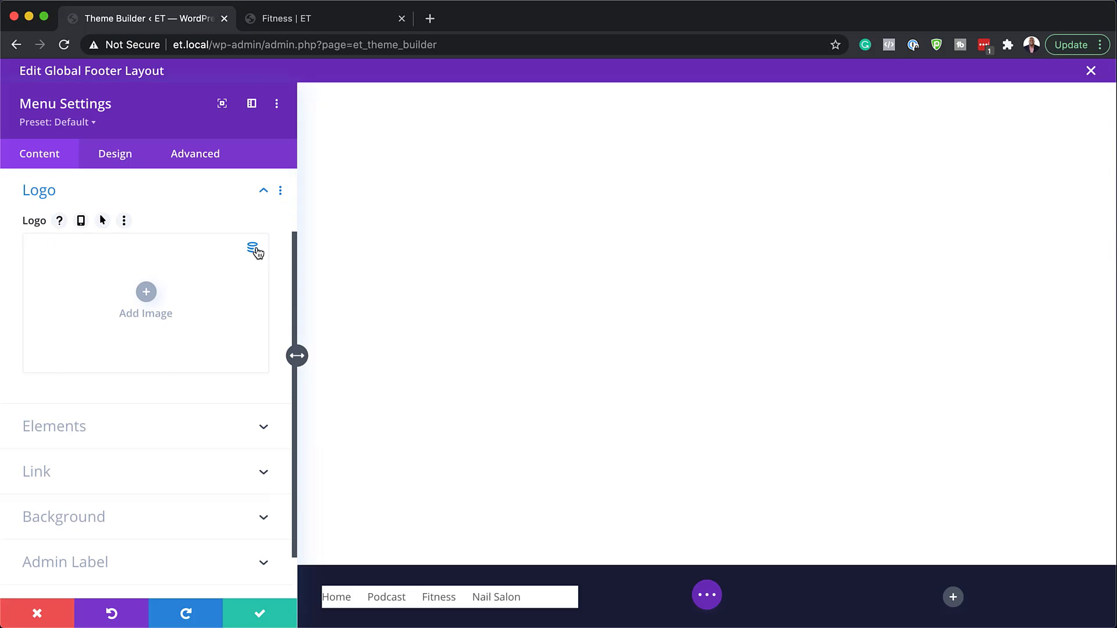
left_click(257, 252)
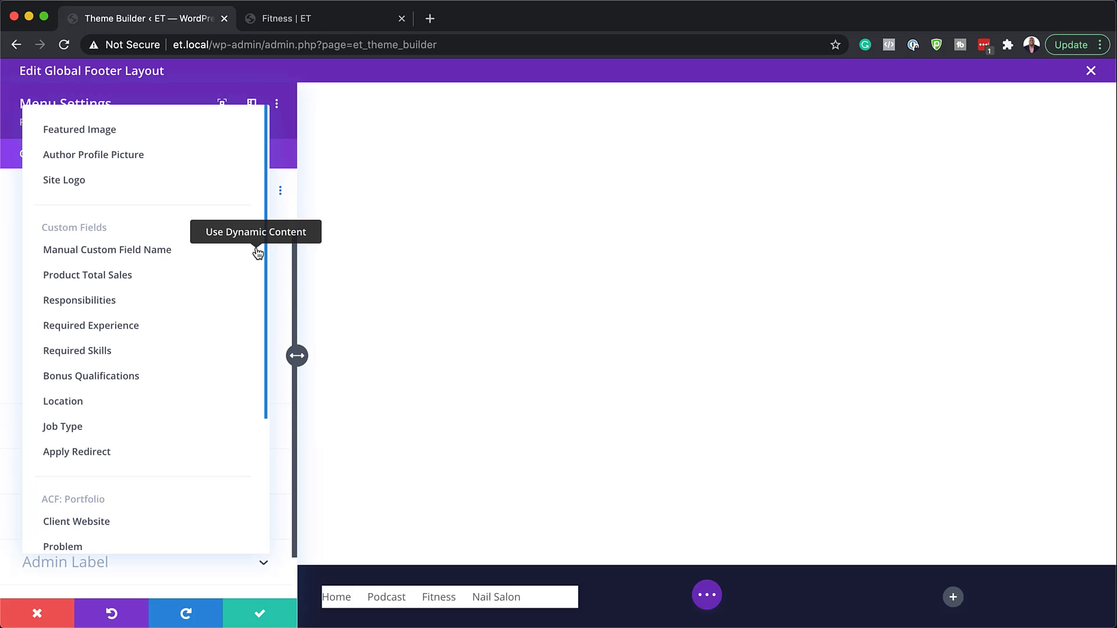
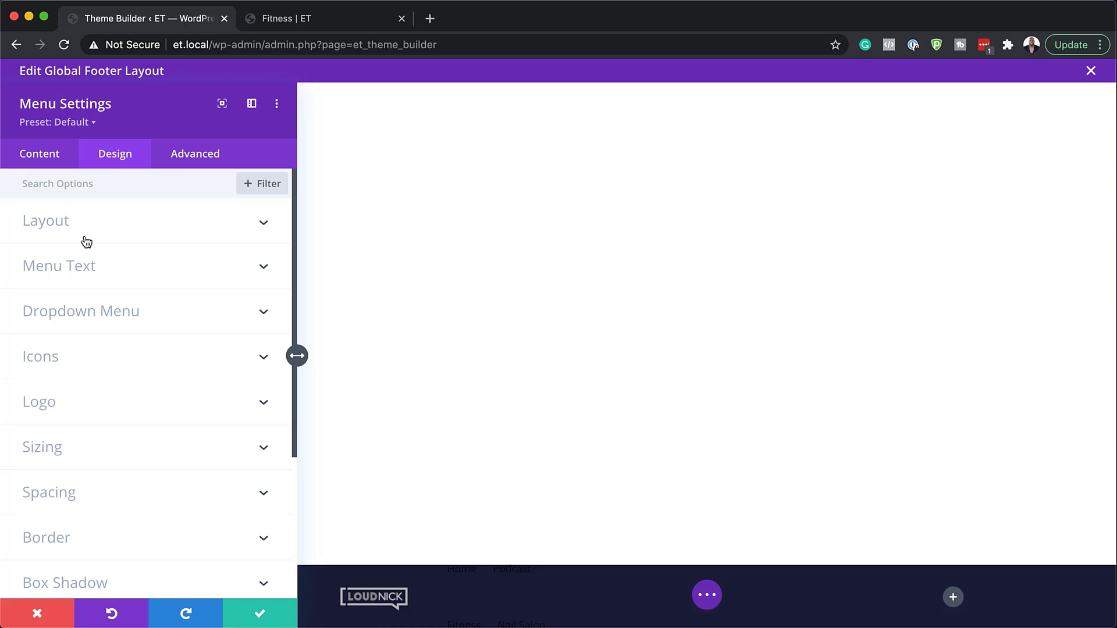
Step: Set the menu text color to #b59c61
left_click(122, 264)
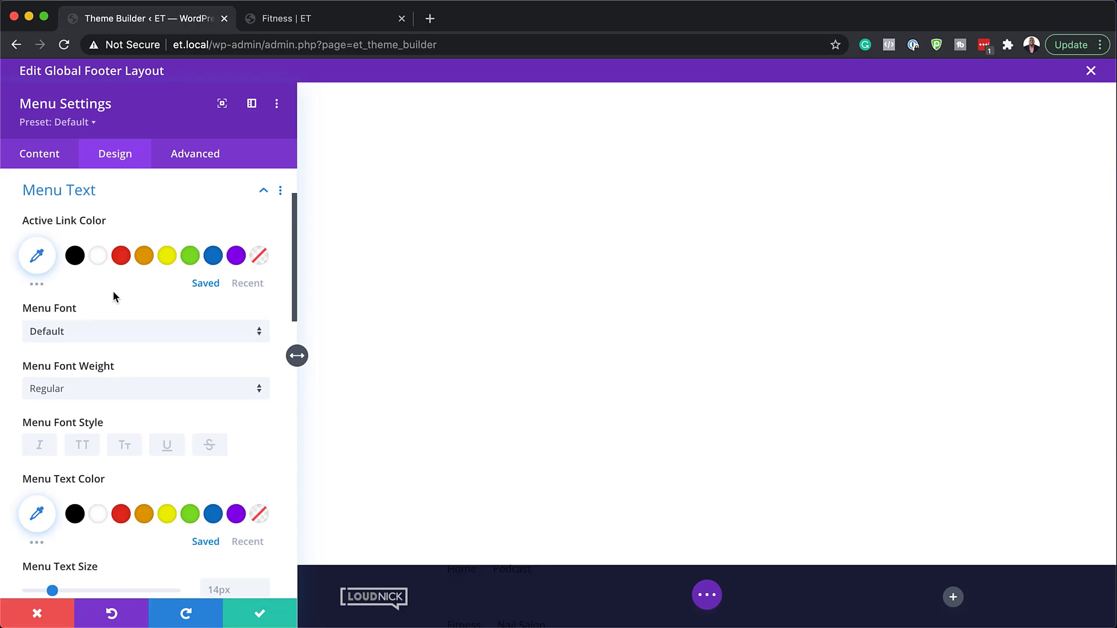
left_click_drag(295, 303, 298, 362)
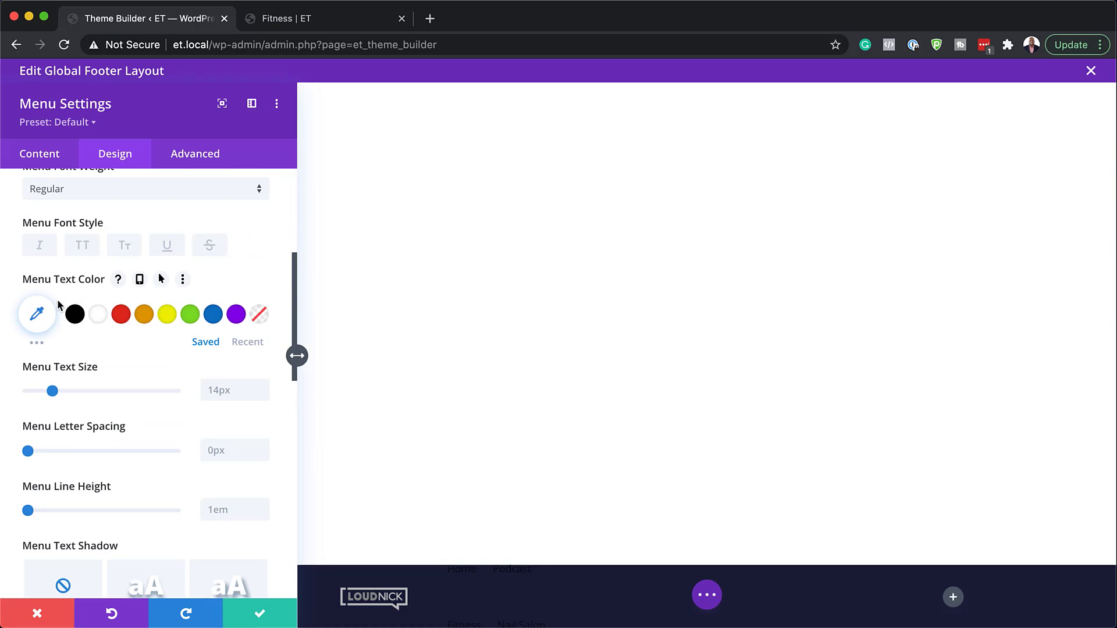
left_click(37, 315)
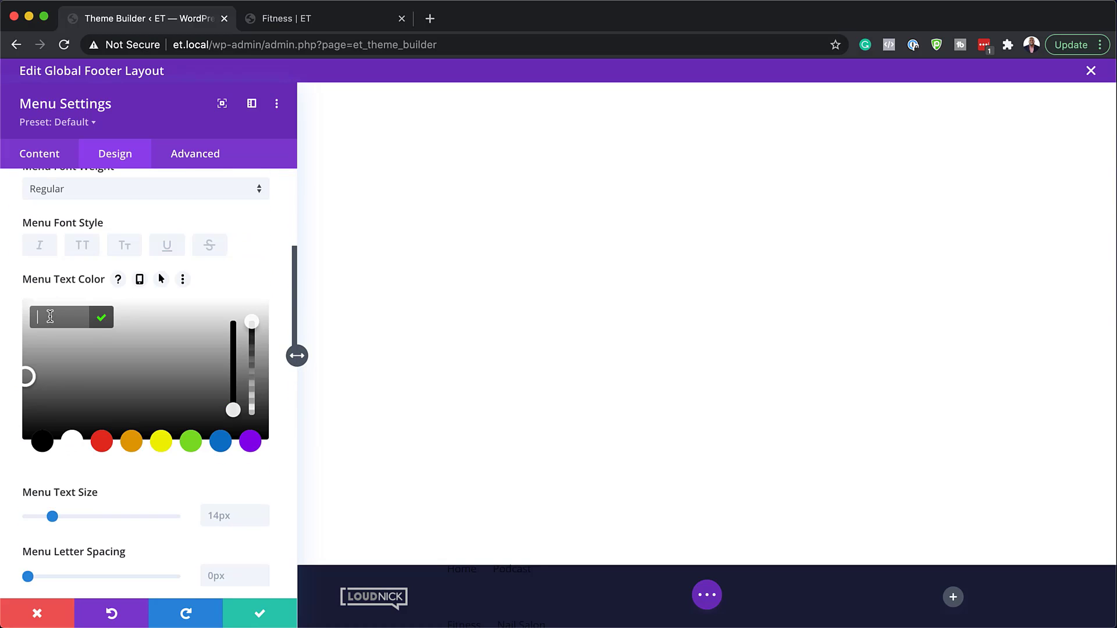
type("#b59c61")
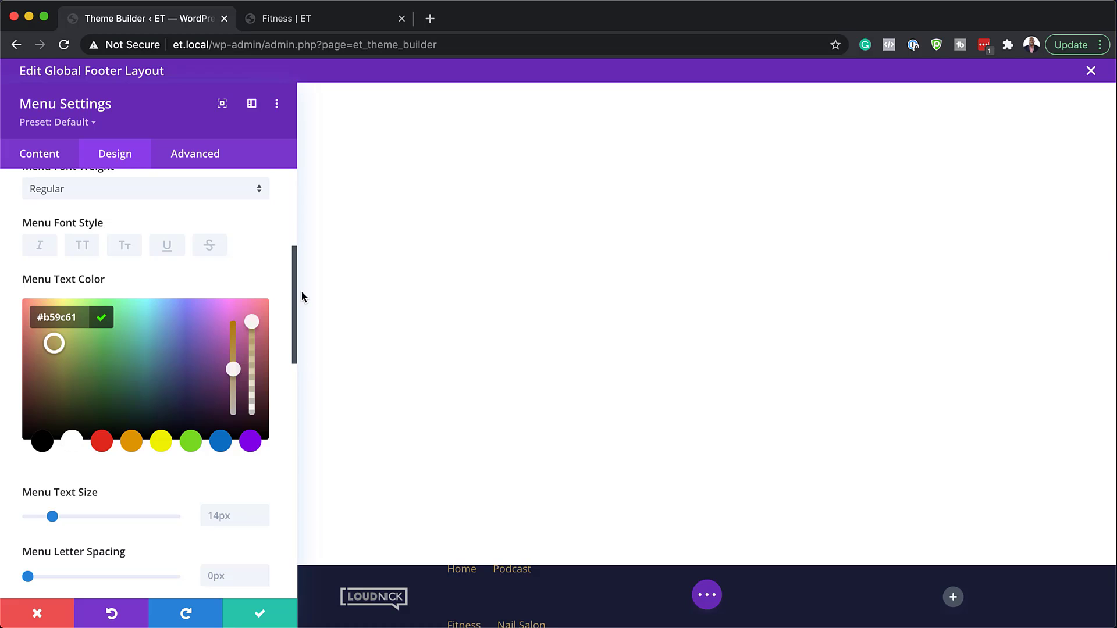
Step: Set the menu font to Overpass
scroll(297, 282, "up", 2)
scroll(297, 282, "up", 2)
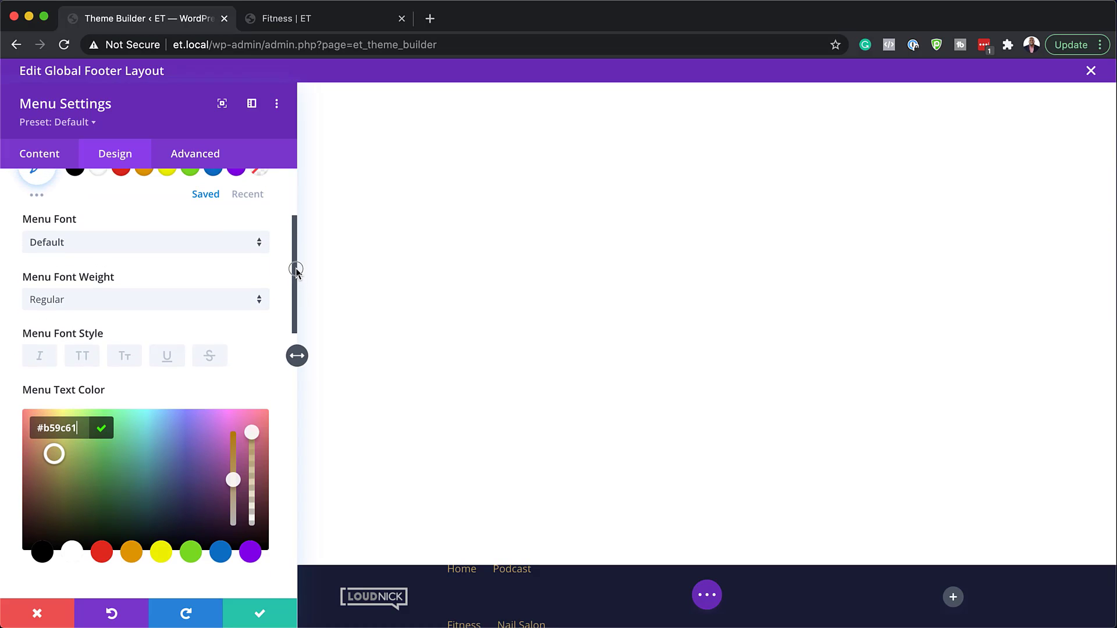
left_click(162, 244)
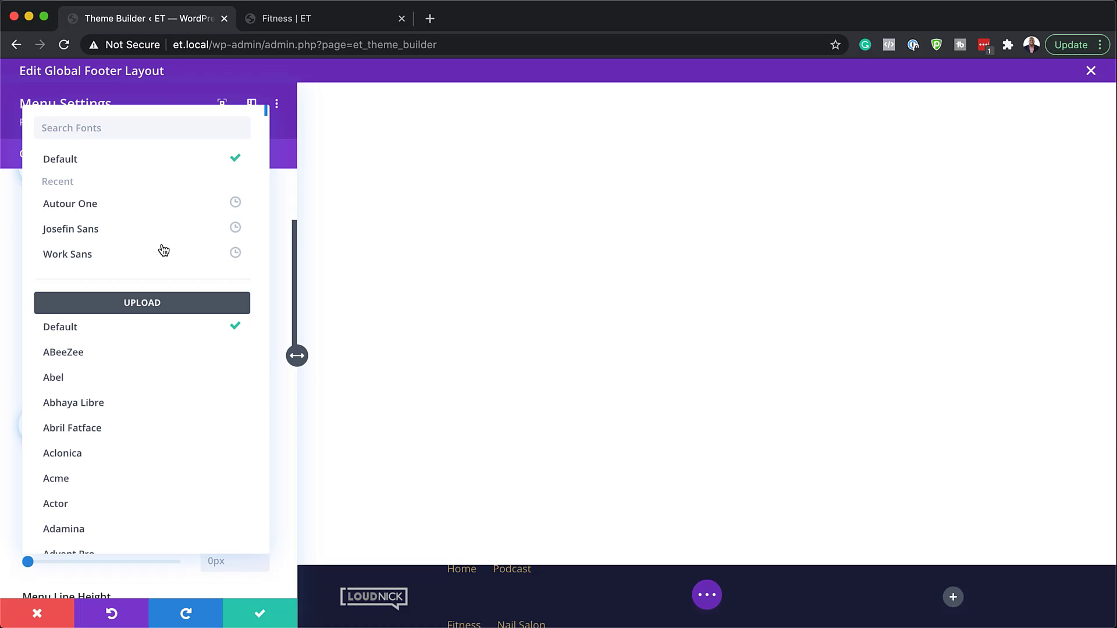
type("Overpass")
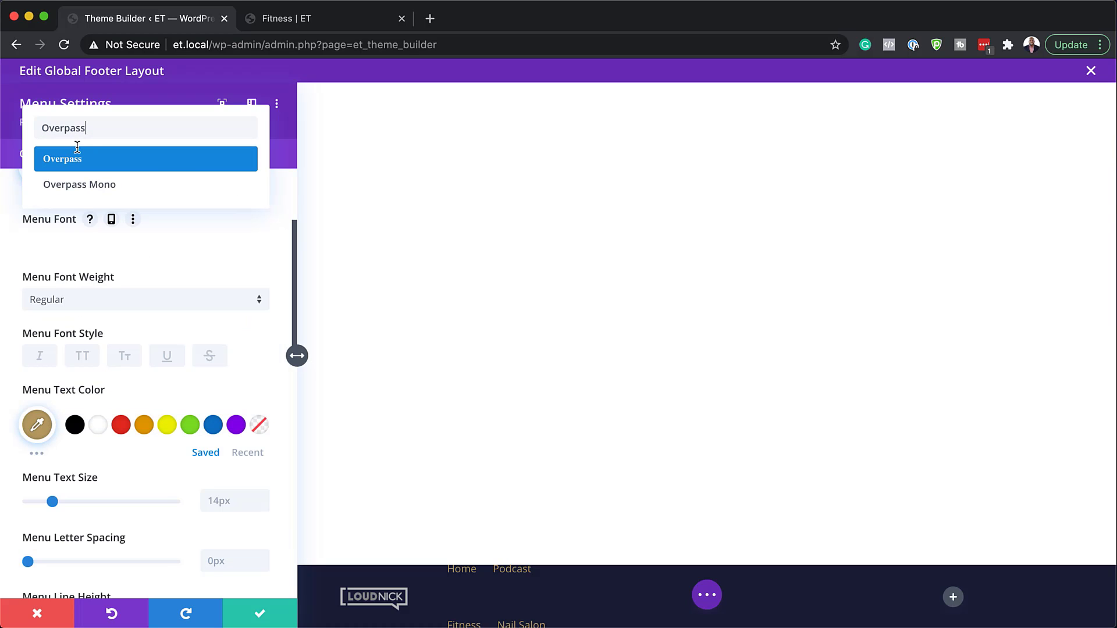
left_click(74, 158)
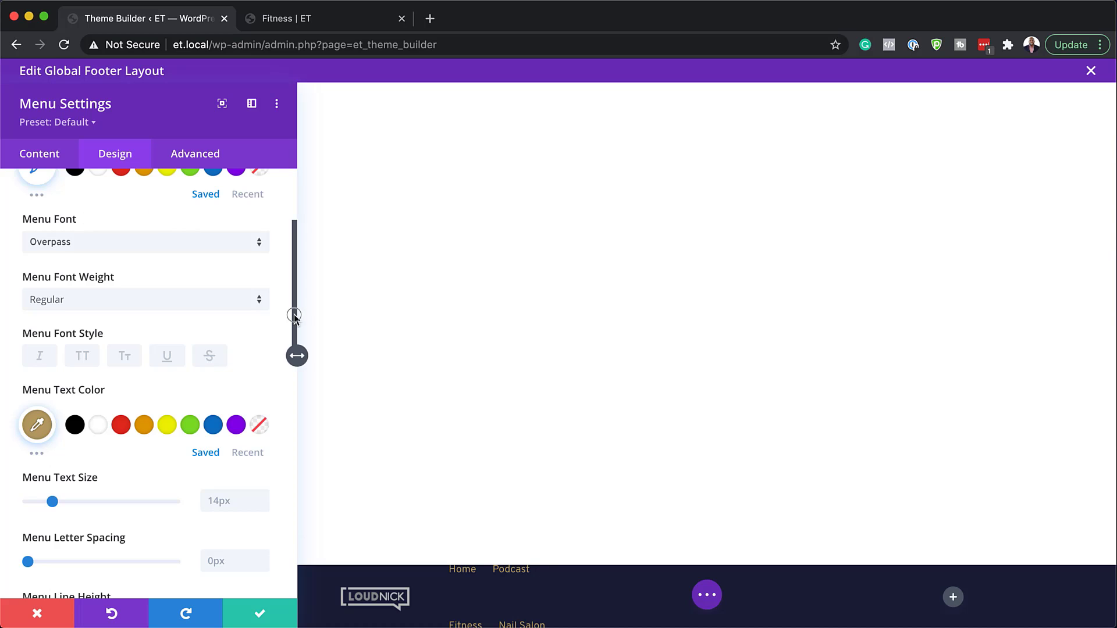
Step: Raise the sepia filter of the menu's logo image to 100%
left_click_drag(295, 316, 294, 489)
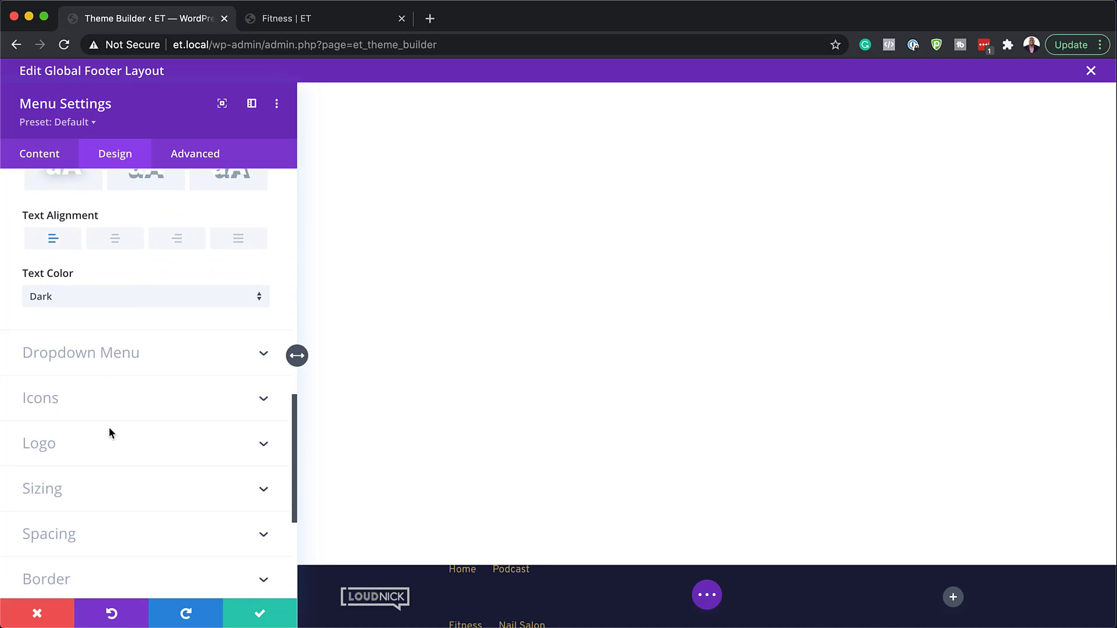
left_click(110, 445)
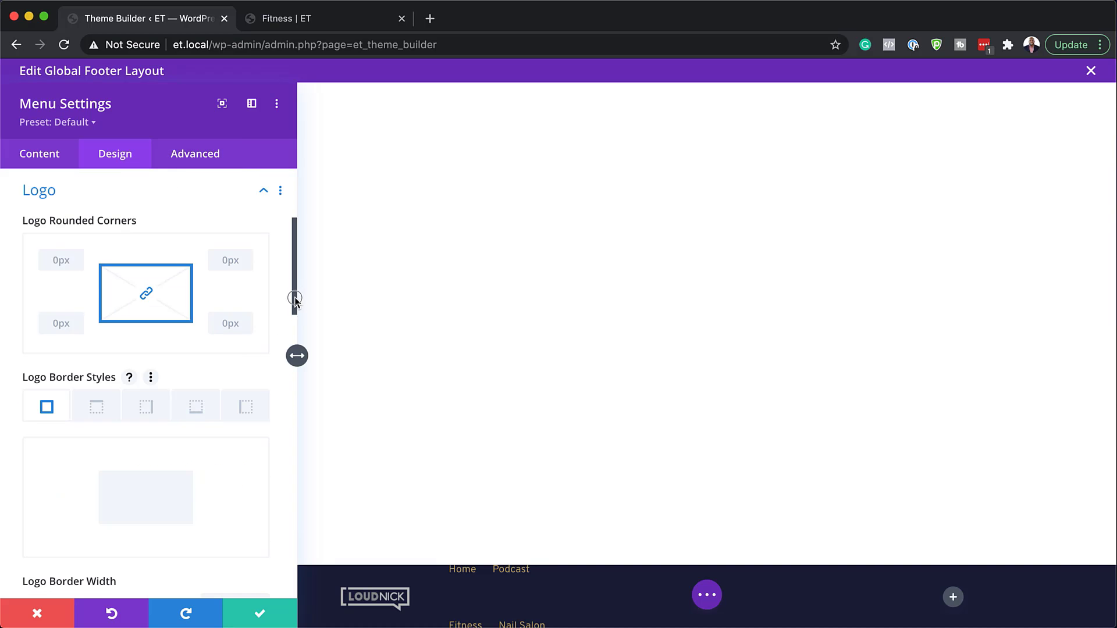
left_click_drag(294, 302, 293, 490)
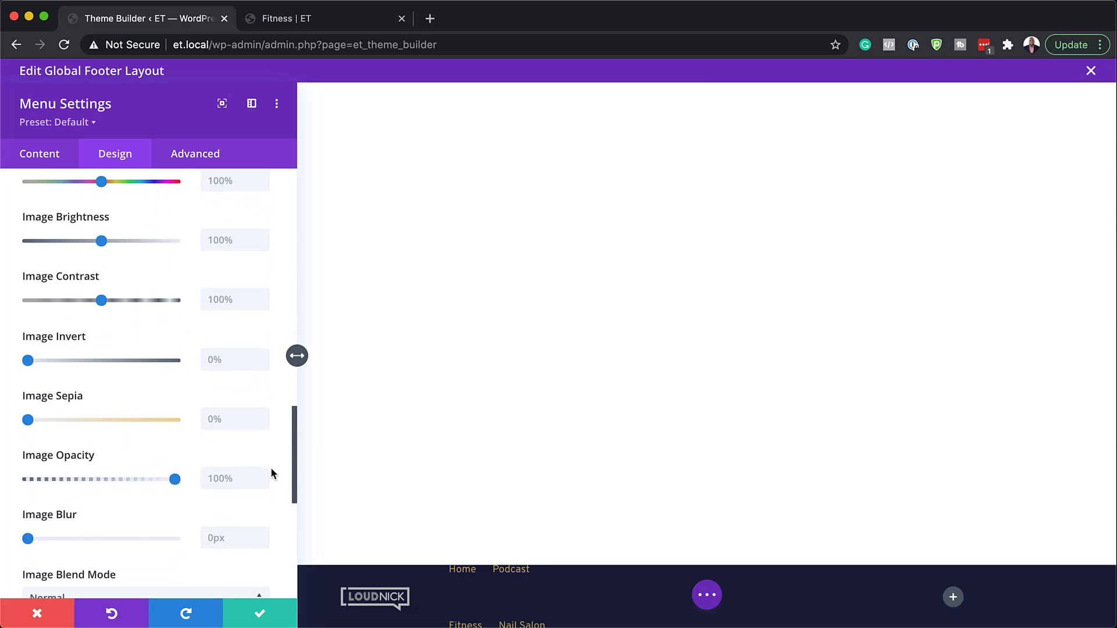
left_click_drag(28, 420, 205, 429)
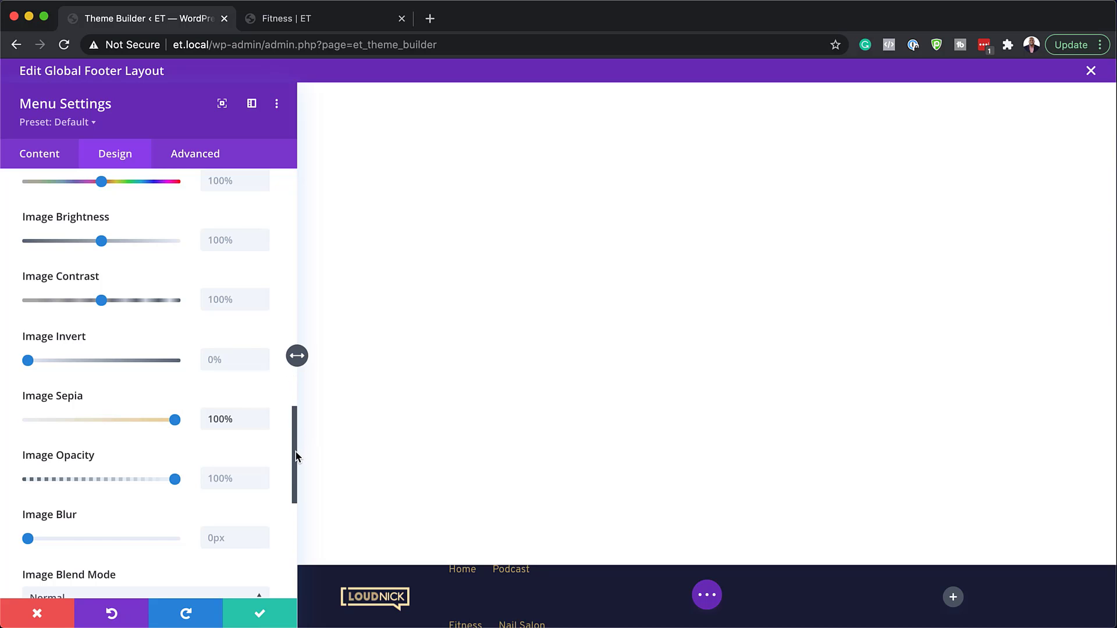
Step: Set the logo's max height to 50px and save the menu module settings
scroll(174, 454, "down", 4)
left_click(121, 454)
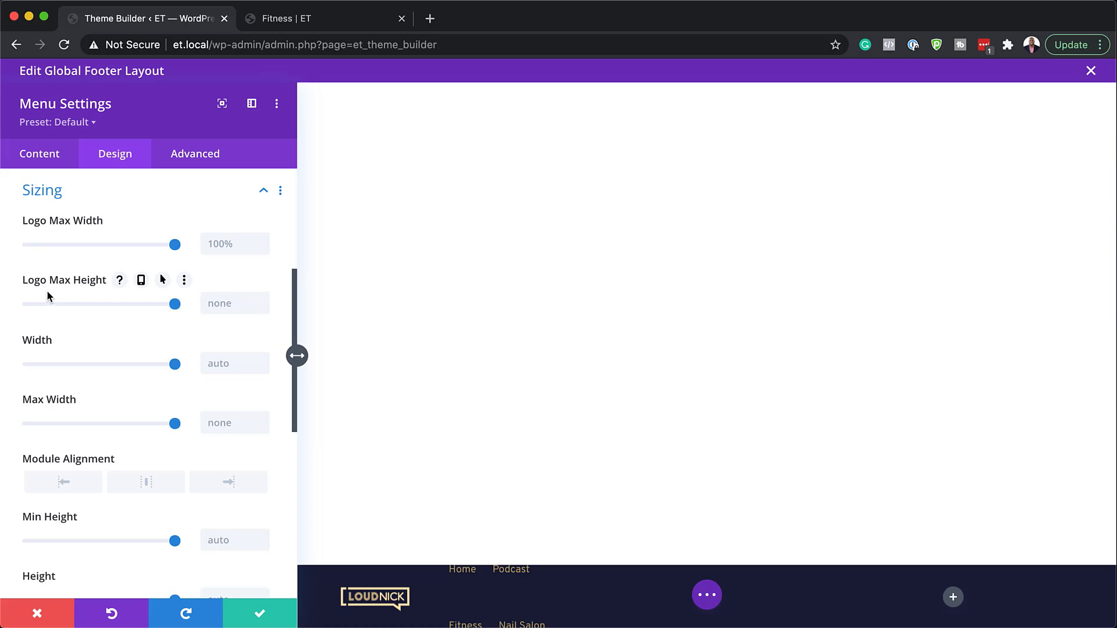
left_click(238, 304)
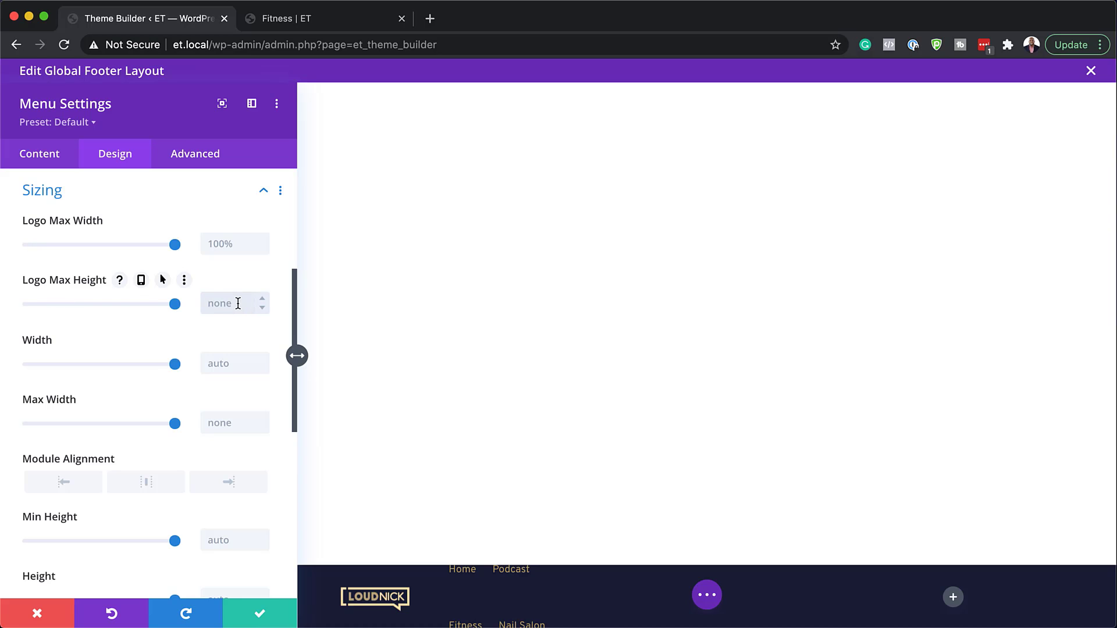
type("50")
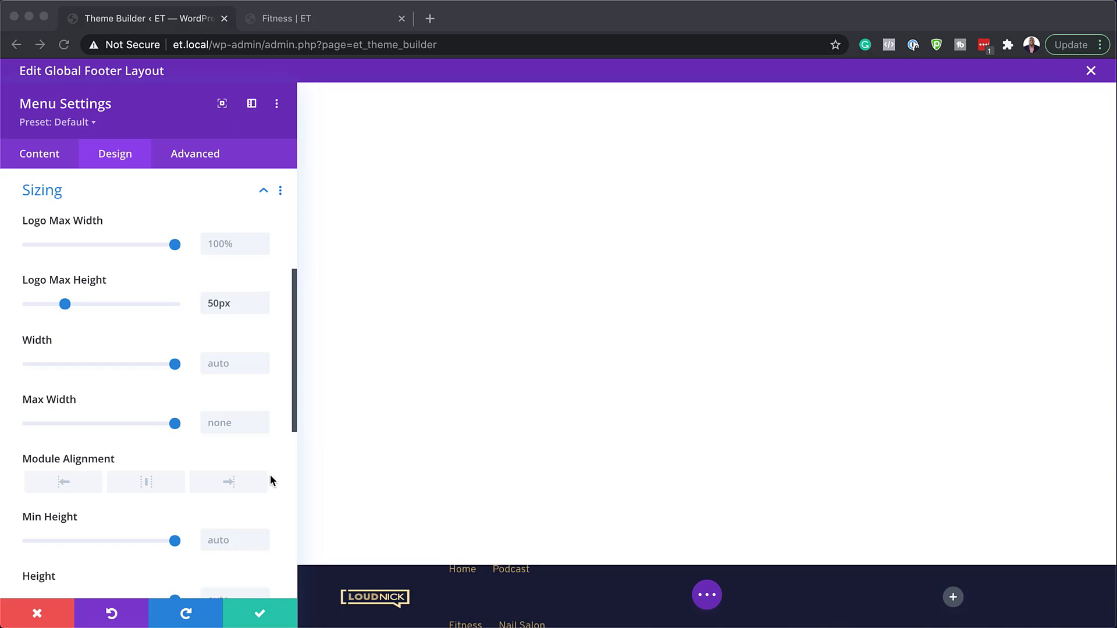
left_click(259, 614)
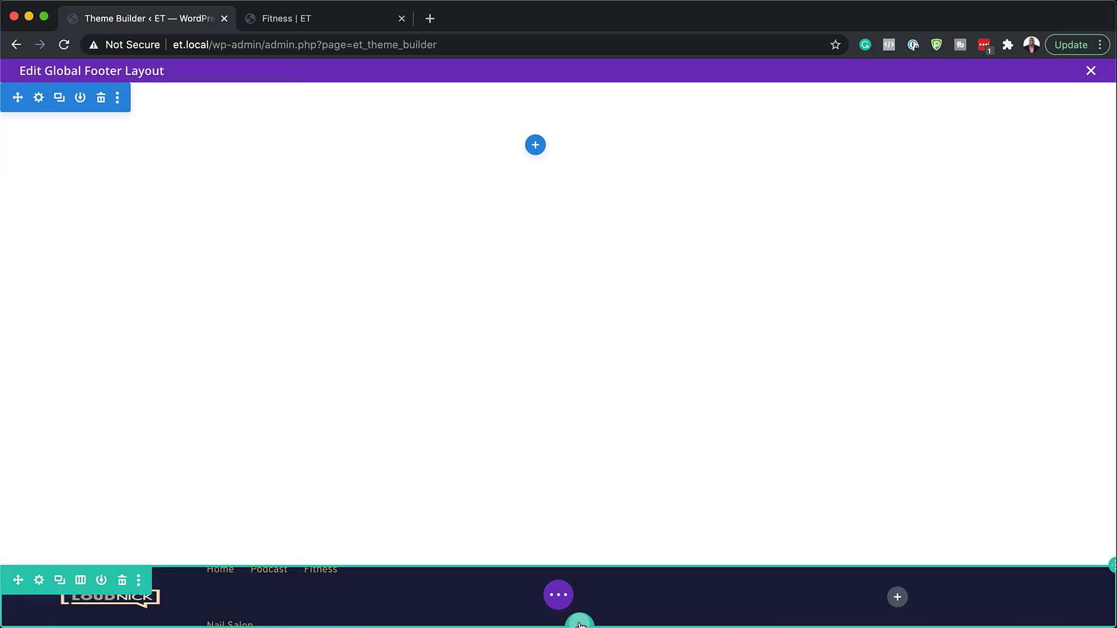
left_click(580, 624)
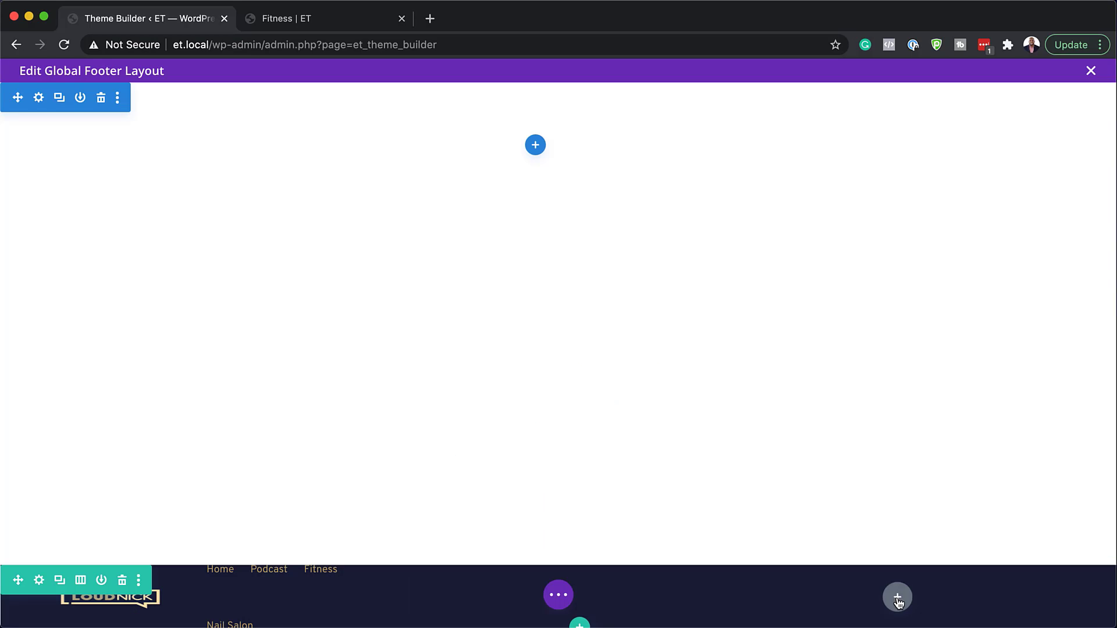
Step: Insert a Text module in the footer row's third column and use the Current Date dynamic content as its body
left_click(898, 600)
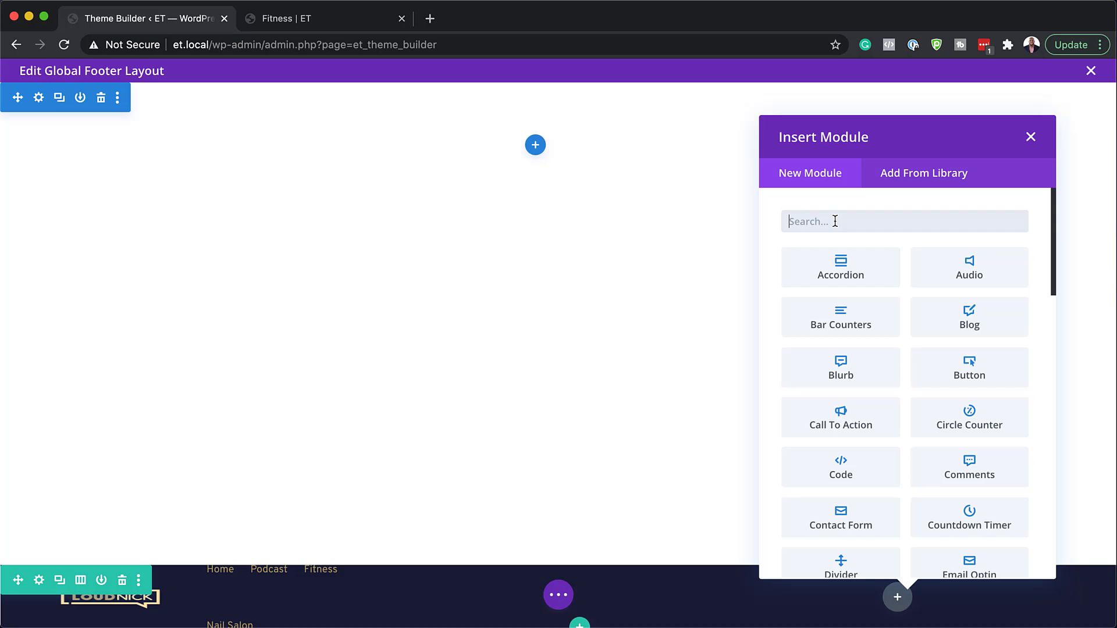
type("text")
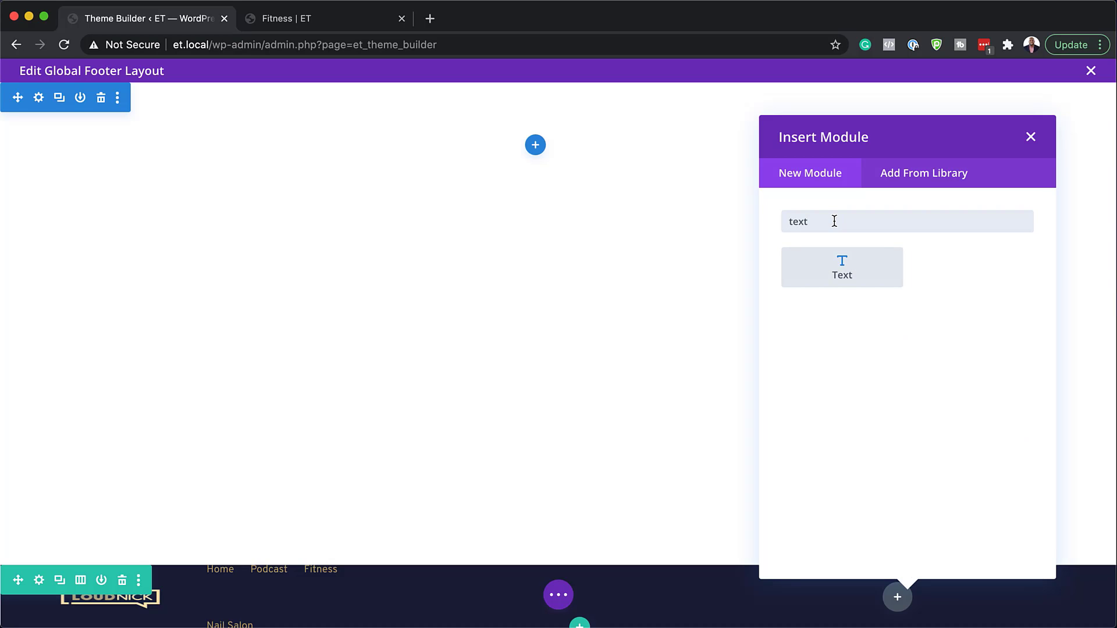
left_click(853, 261)
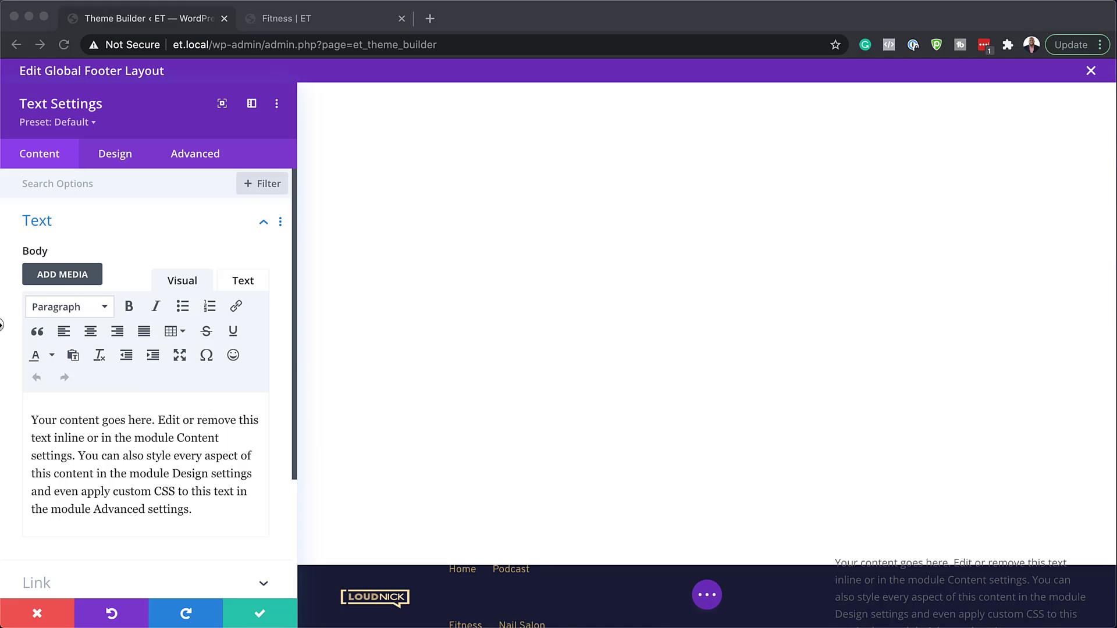
left_click(256, 409)
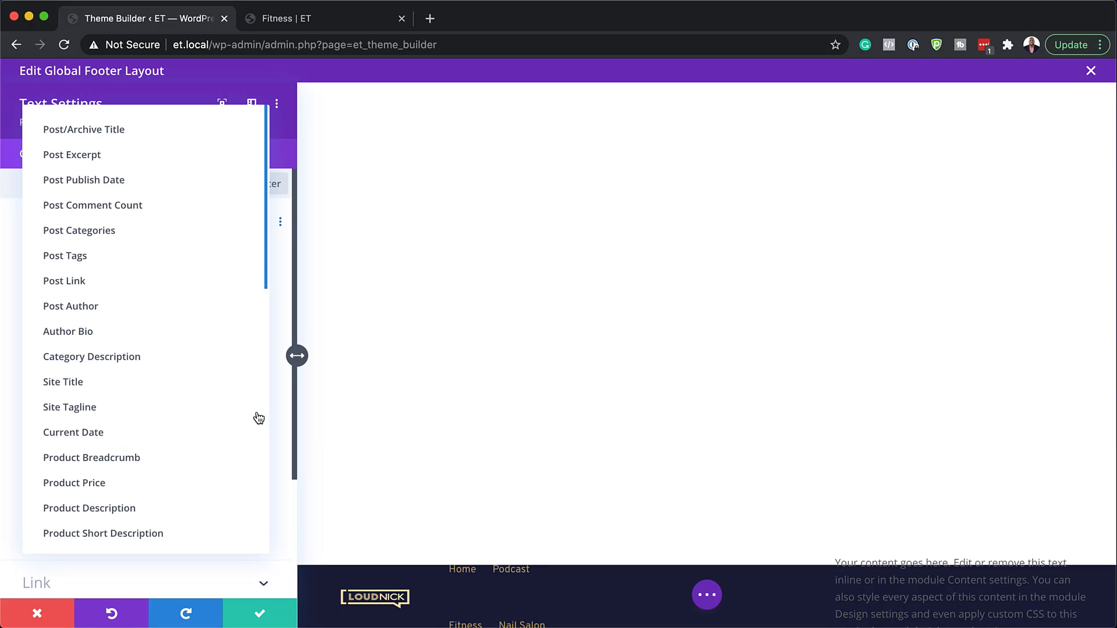
left_click(112, 435)
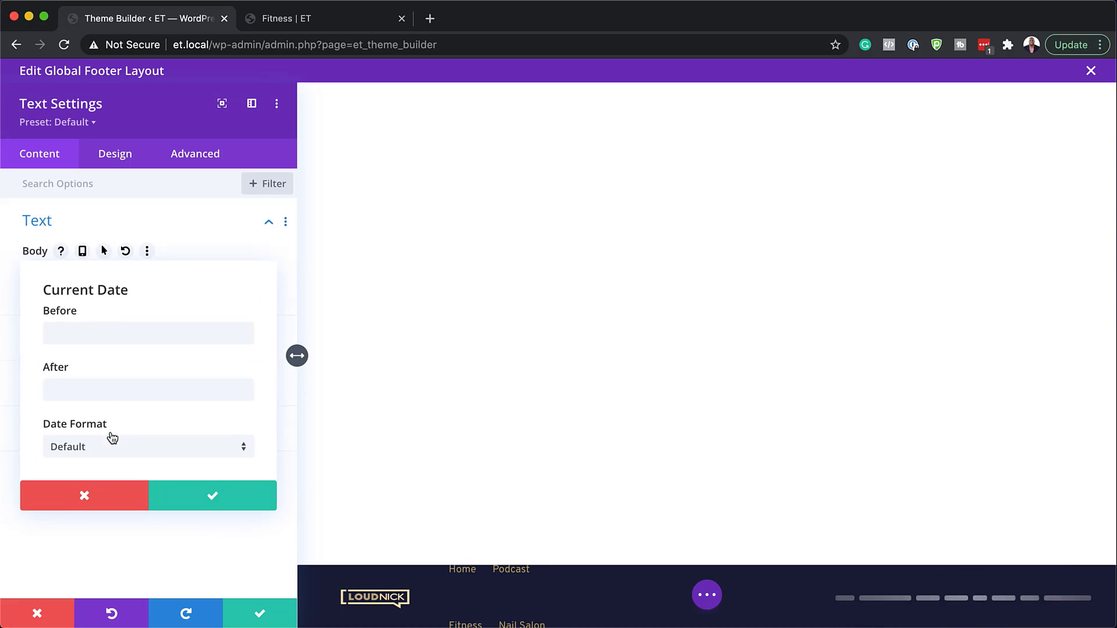
Step: Surround the current date with "Copyright &copy;" before it and "| All Rights Reserved" after it
left_click(96, 327)
type("Copyright &copy;")
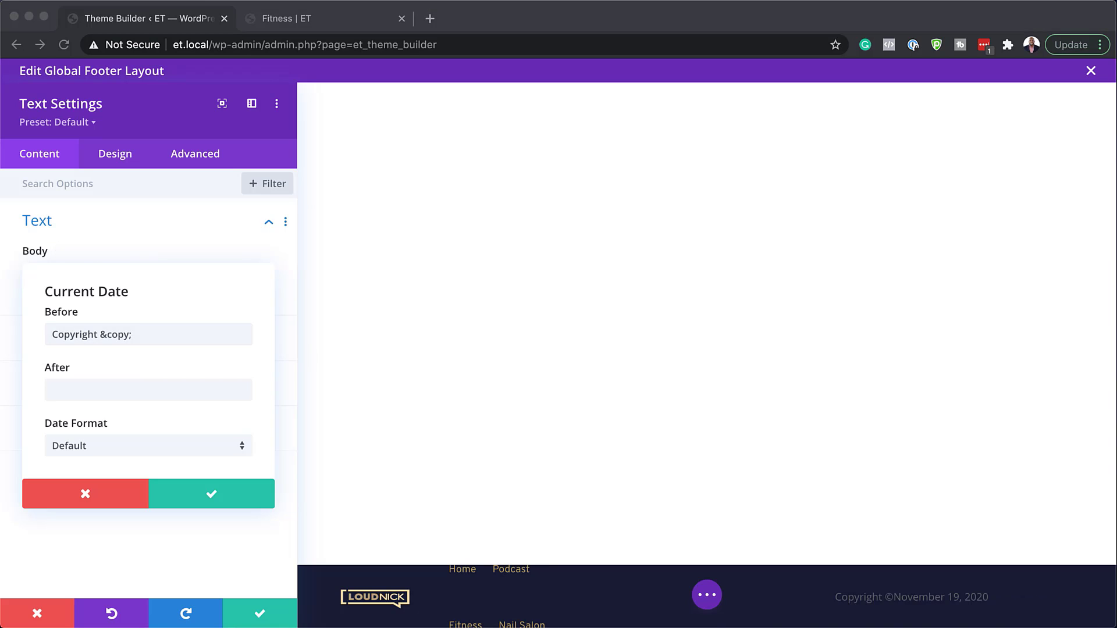
left_click(142, 390)
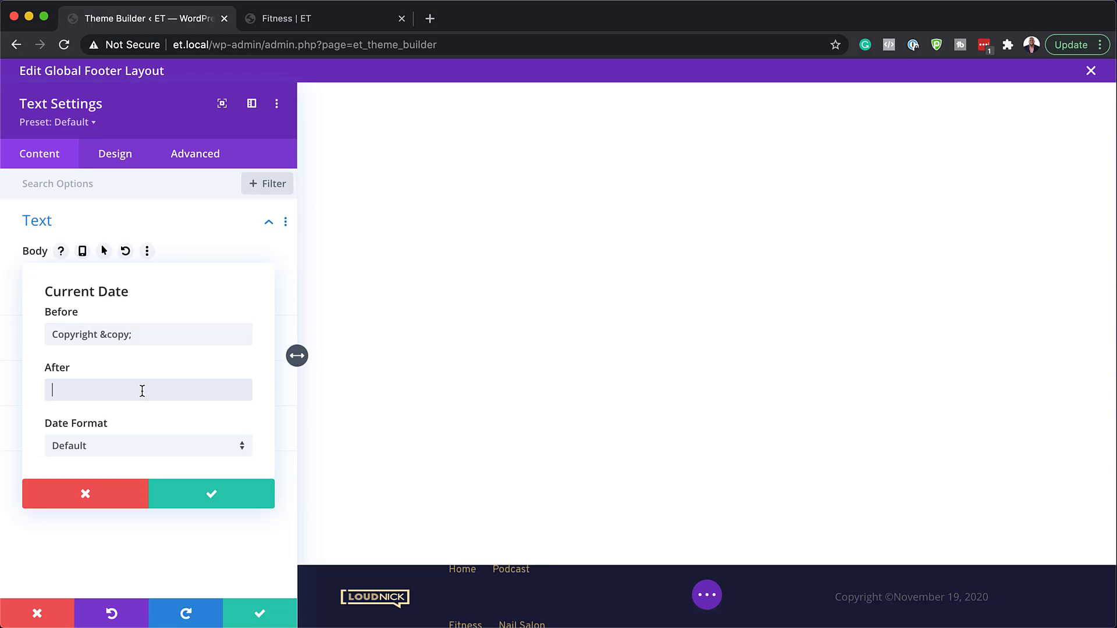
type("| All Rights Reserved")
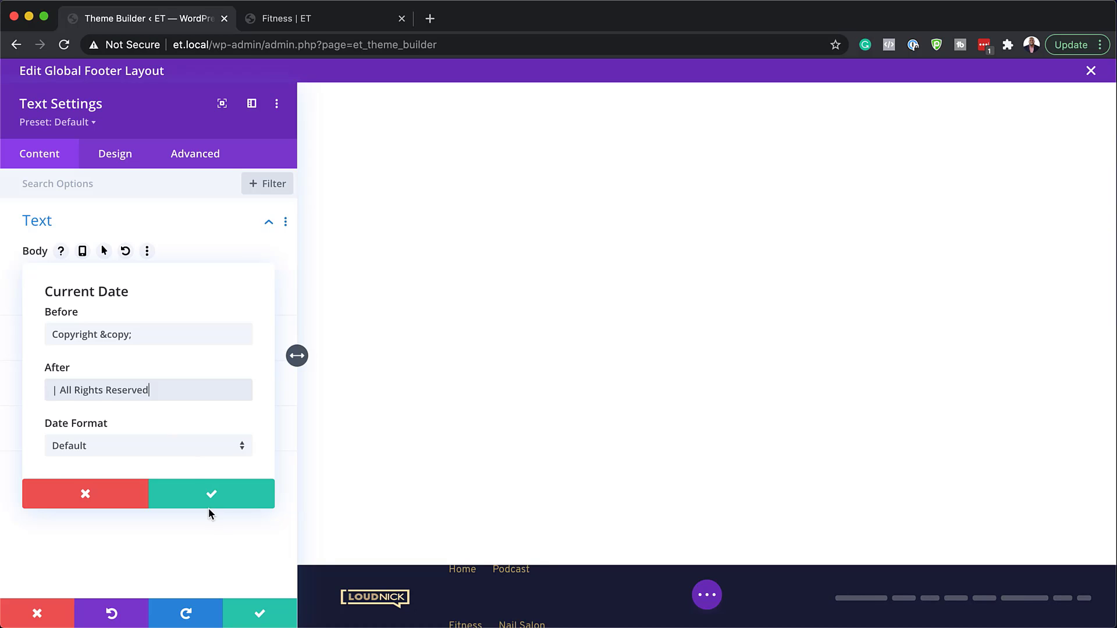
left_click(212, 498)
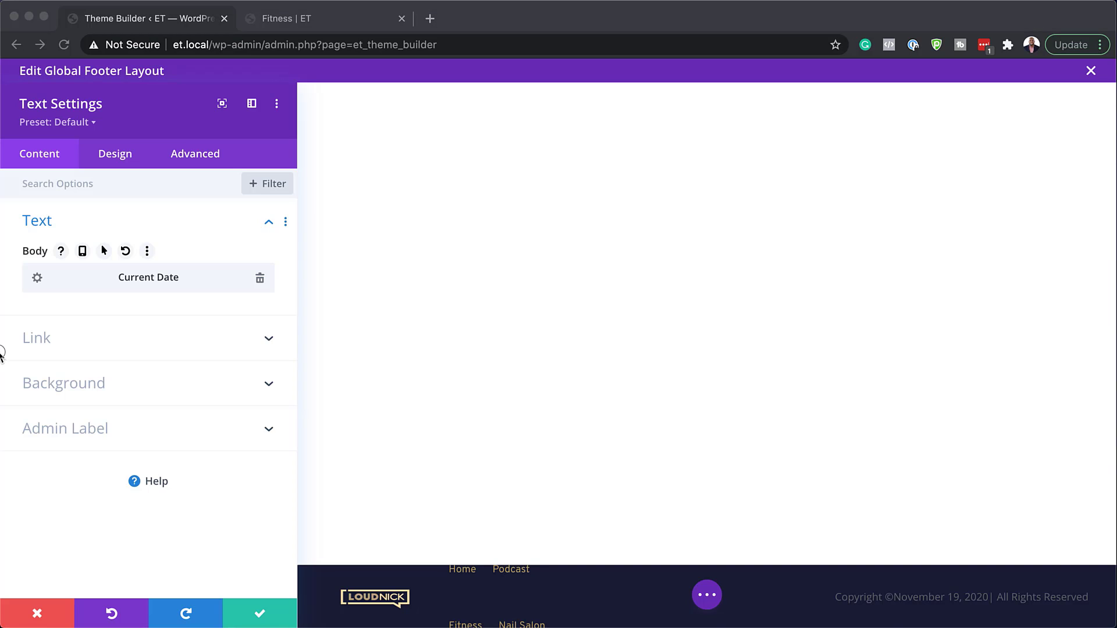
Step: Set the current date's format to "6 Aug, 1999 (j M, Y)" and save the dynamic content settings
left_click(37, 278)
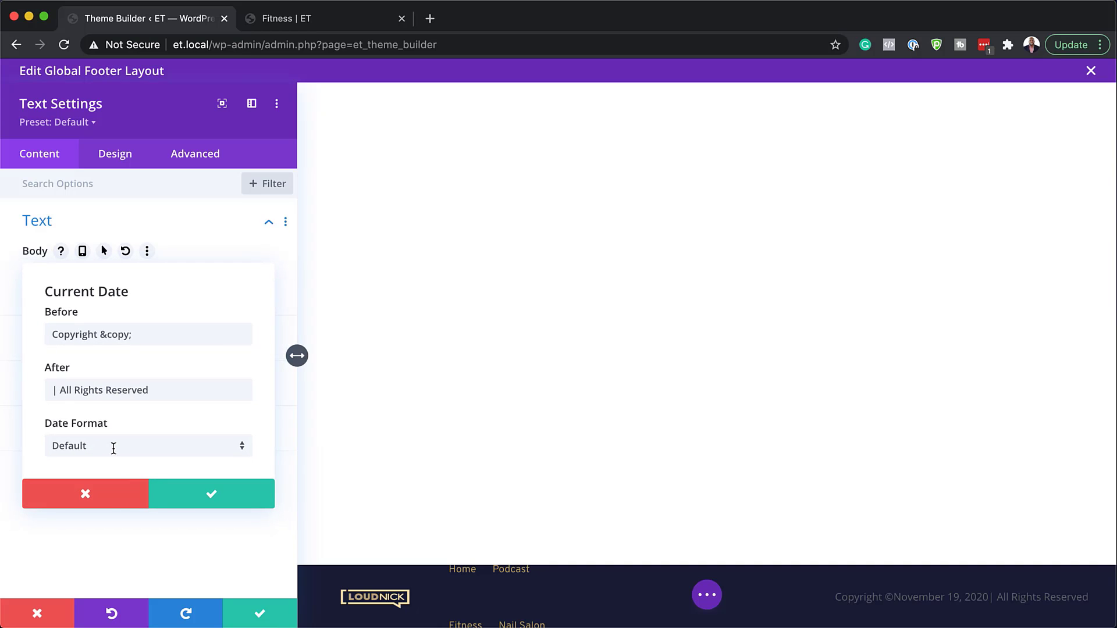
left_click(113, 447)
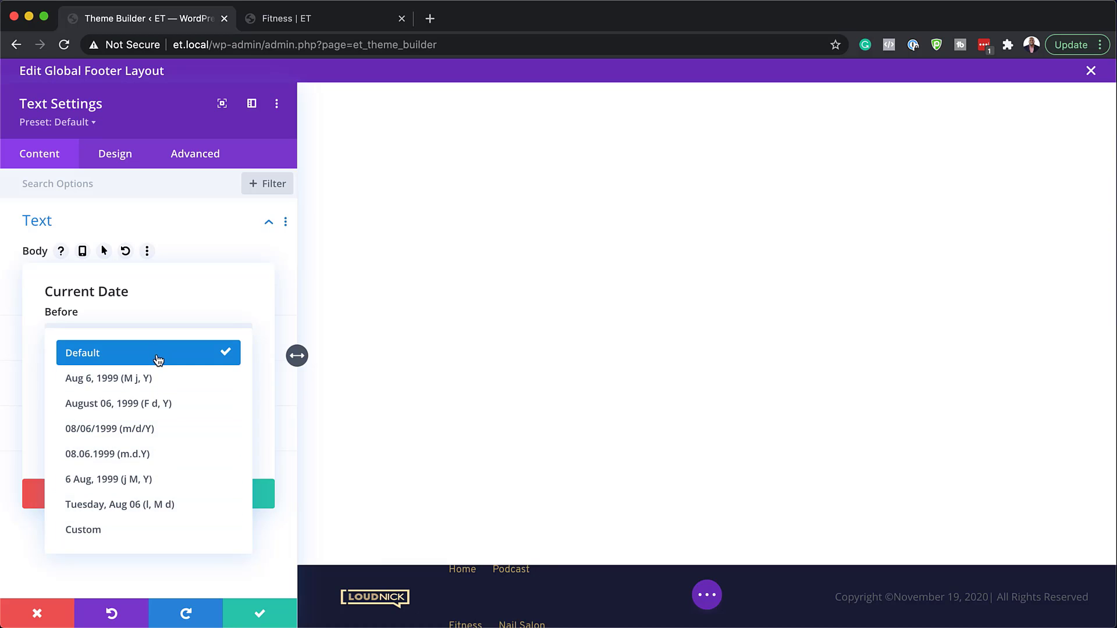
left_click(137, 488)
left_click(234, 501)
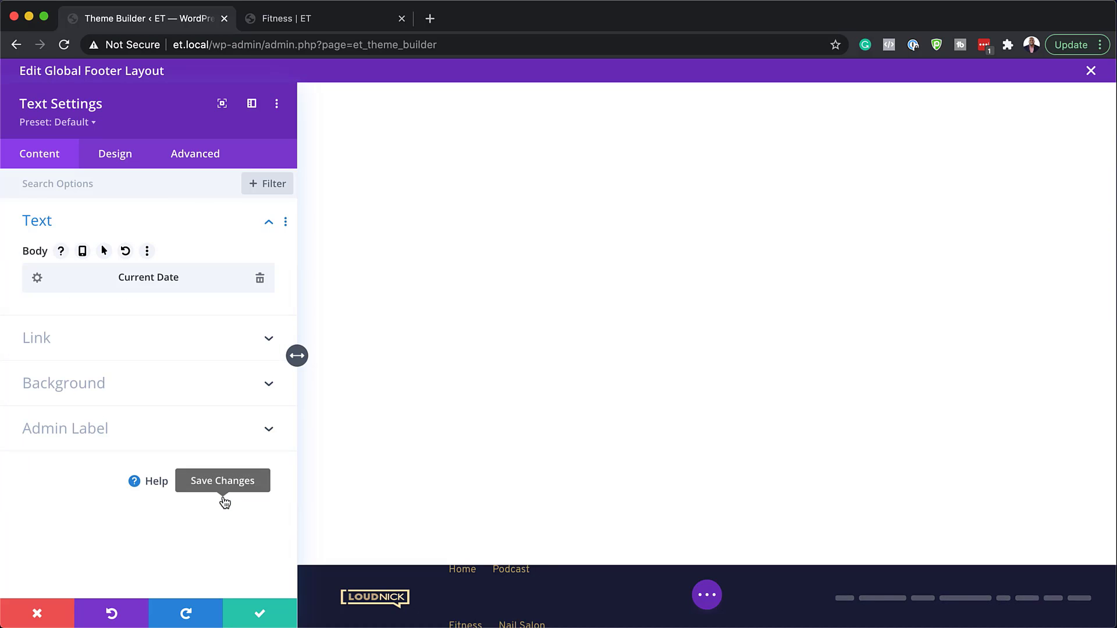
Step: Set the copyright text's font to Overpass
left_click(120, 166)
left_click(115, 154)
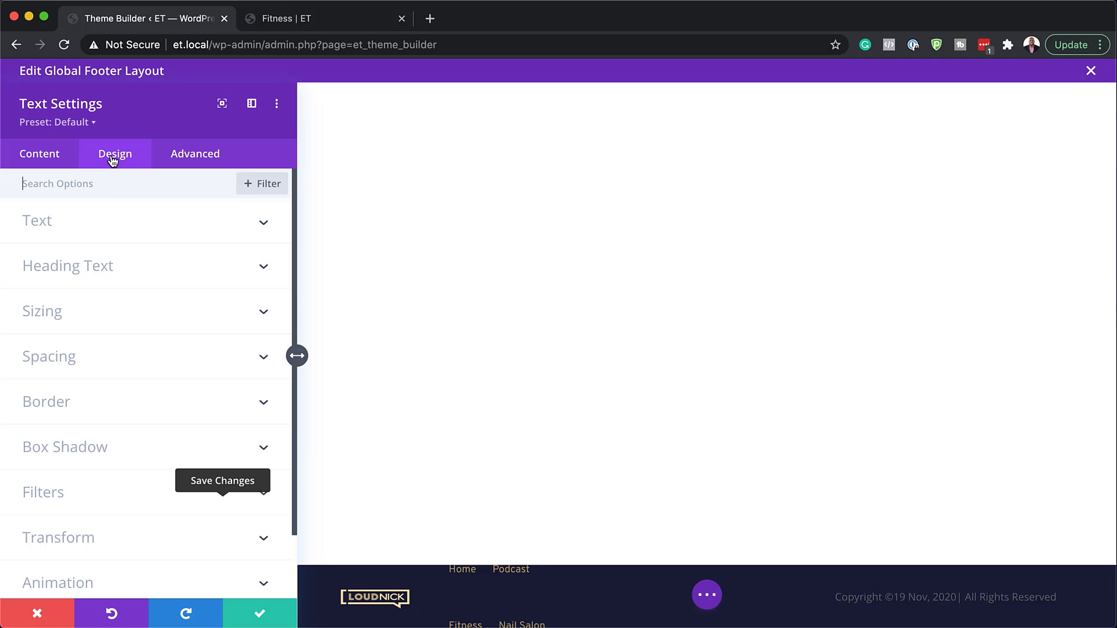
left_click(98, 225)
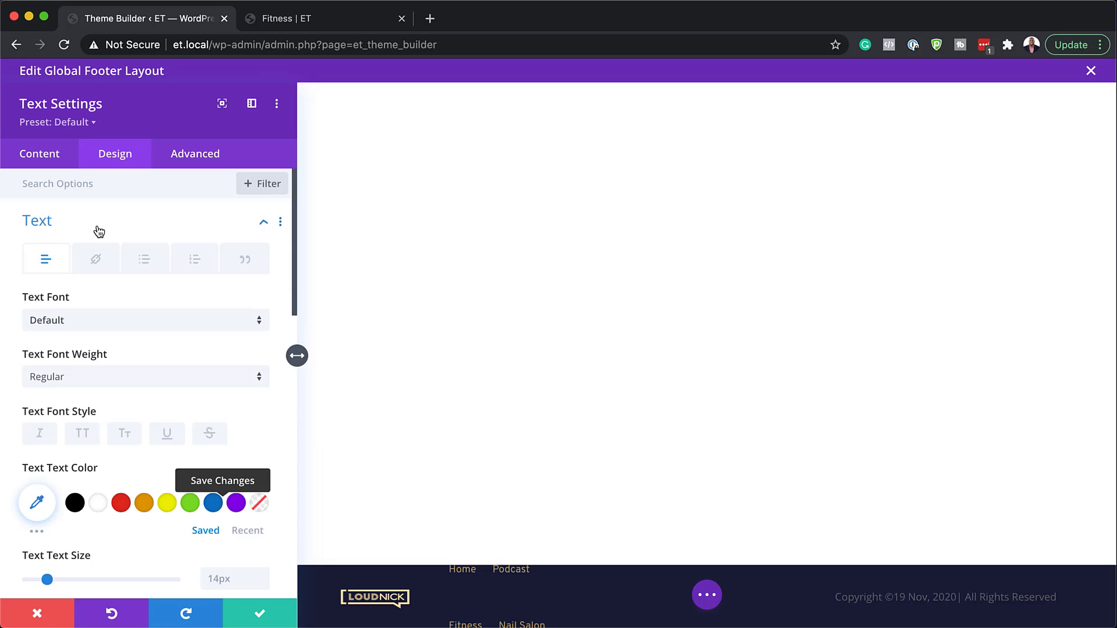
left_click(104, 322)
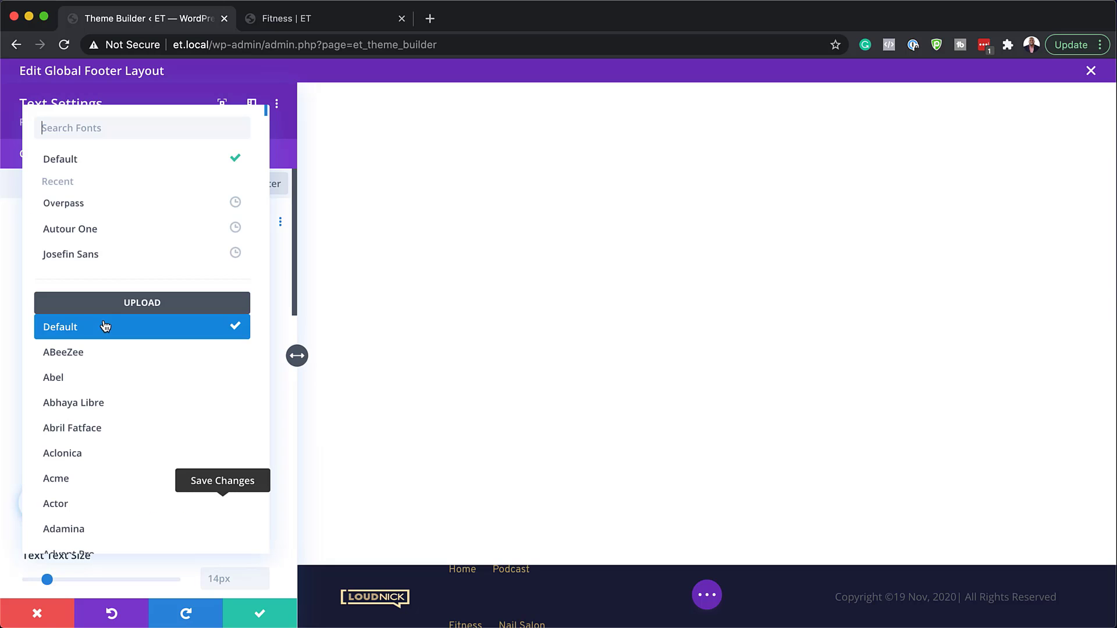
left_click(110, 205)
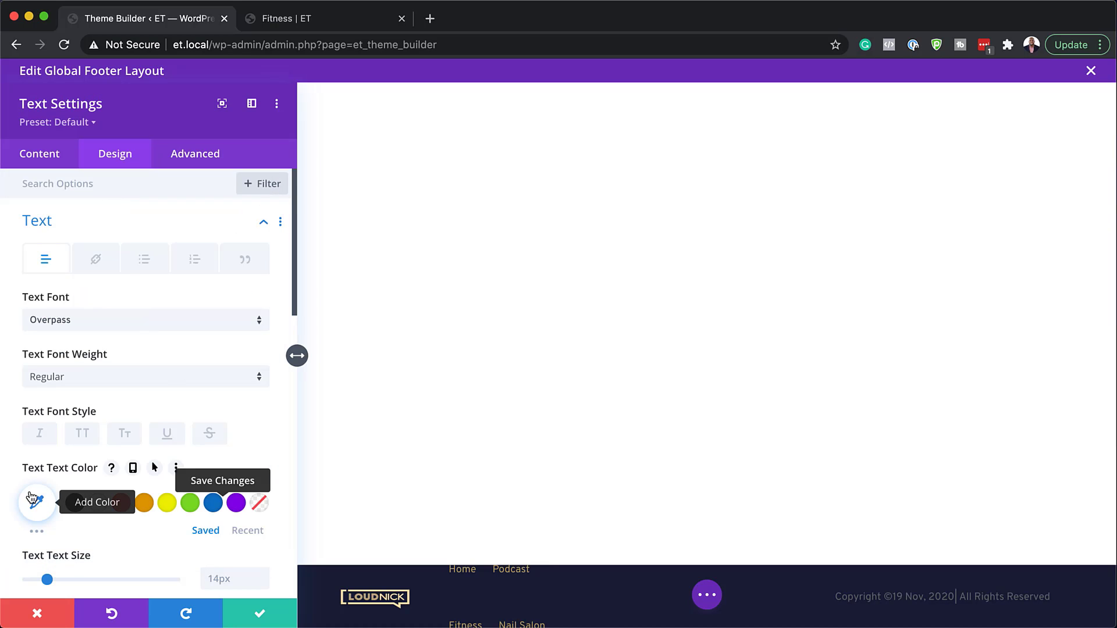
Step: Set the copyright text's color to #b59c61
left_click(249, 531)
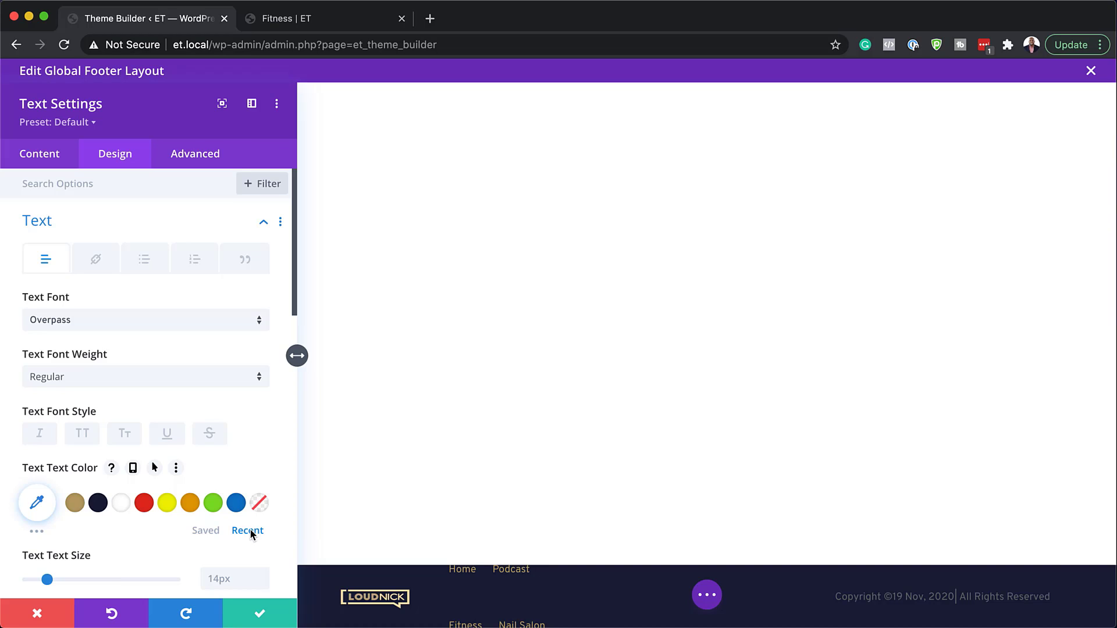
left_click(35, 504)
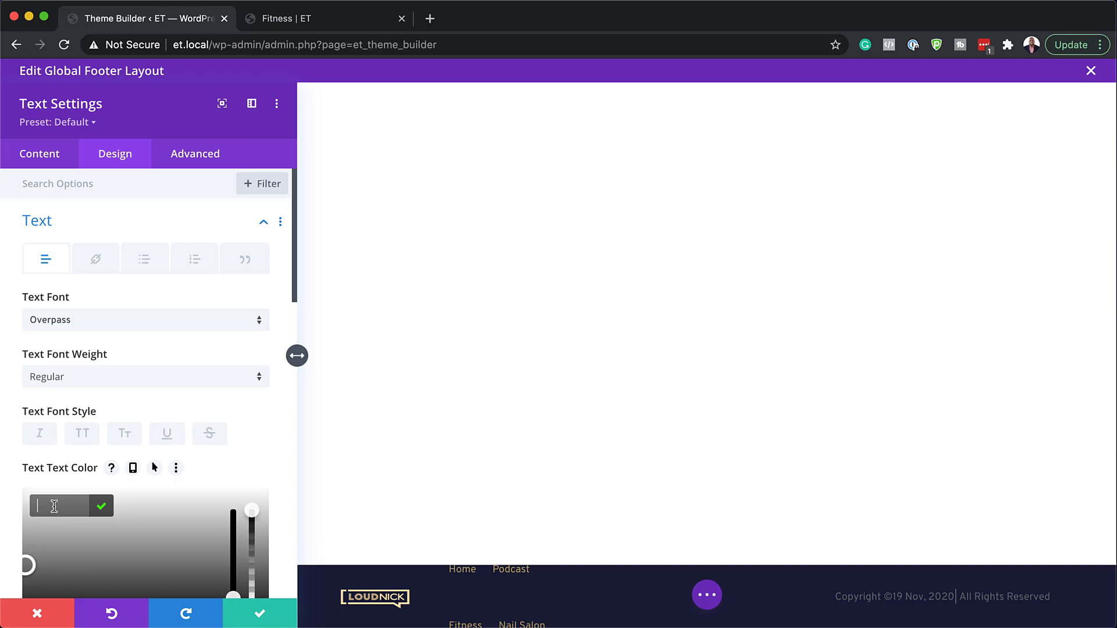
type("#b89c61")
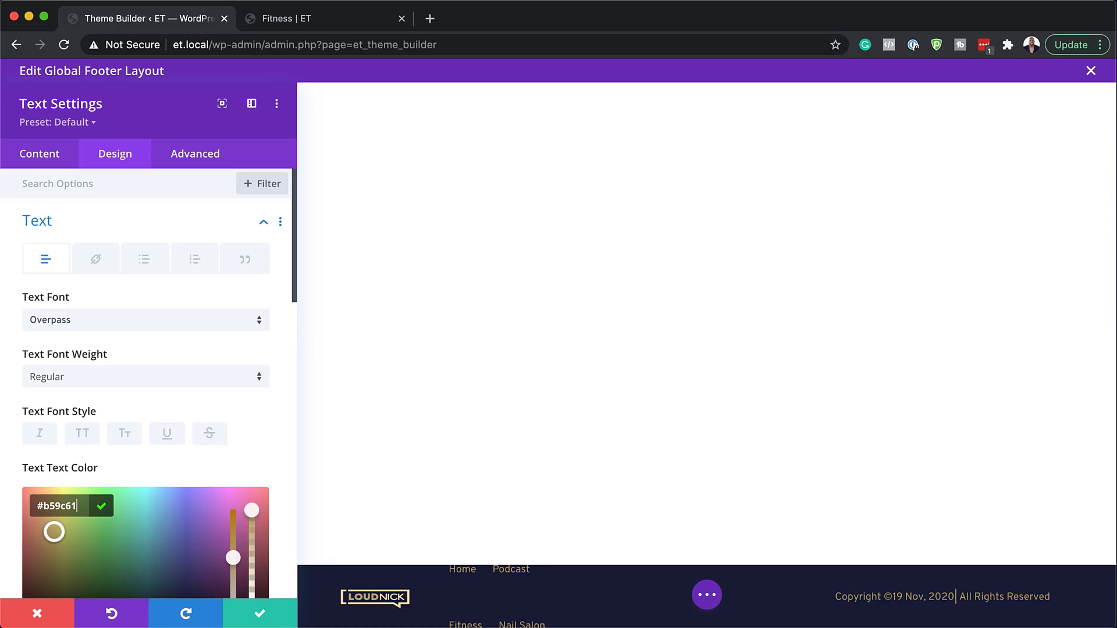
Step: Align the copyright text to the center and save the text module settings
left_click_drag(293, 294, 279, 483)
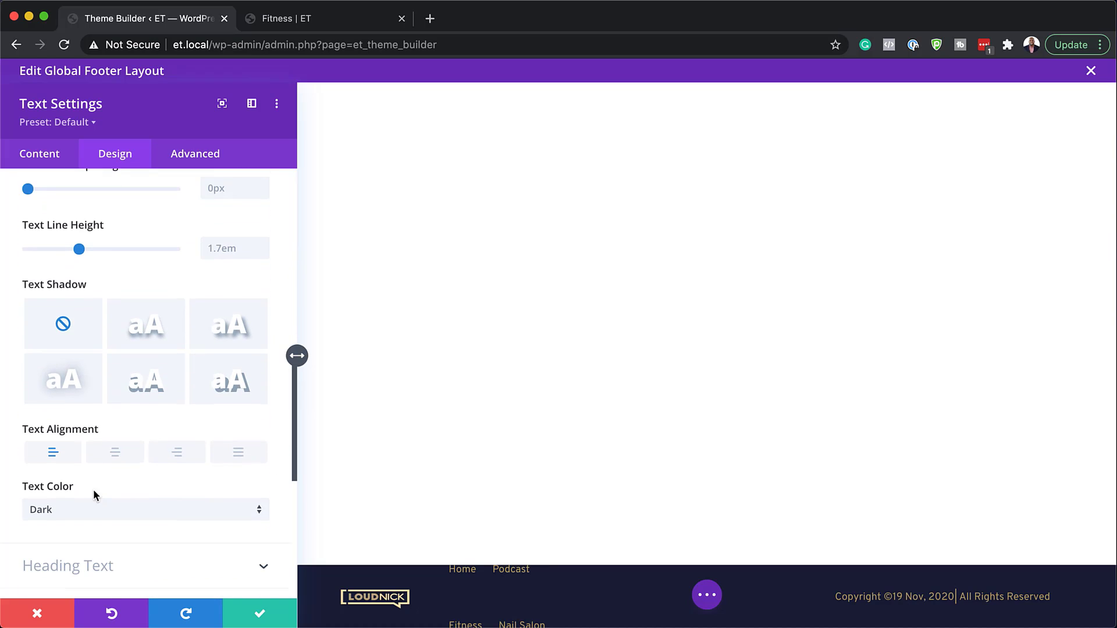
left_click(117, 456)
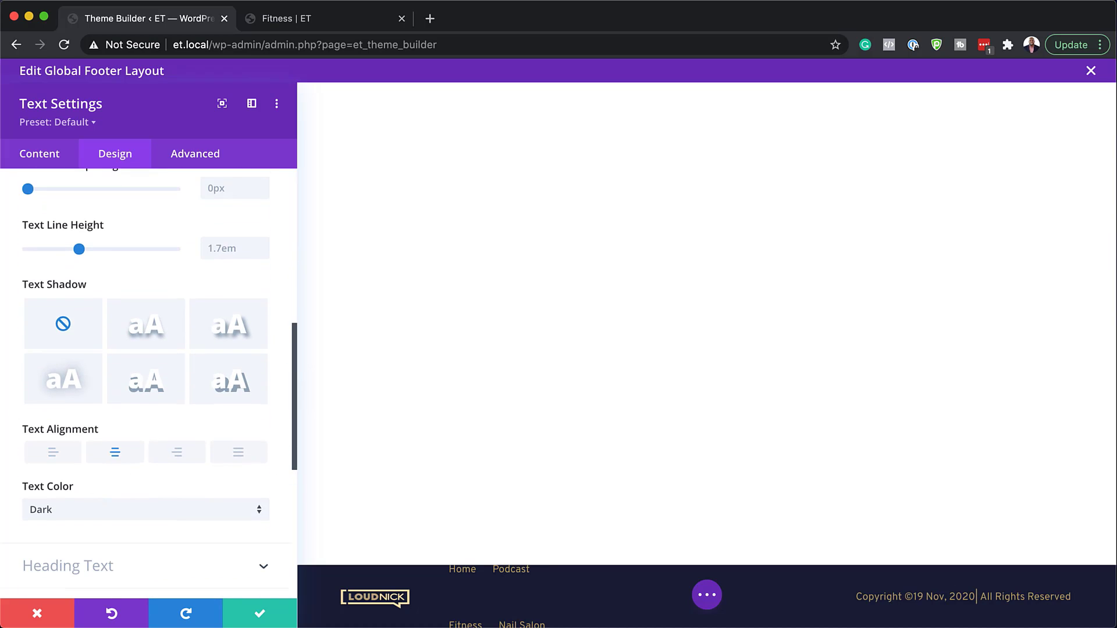
left_click(260, 618)
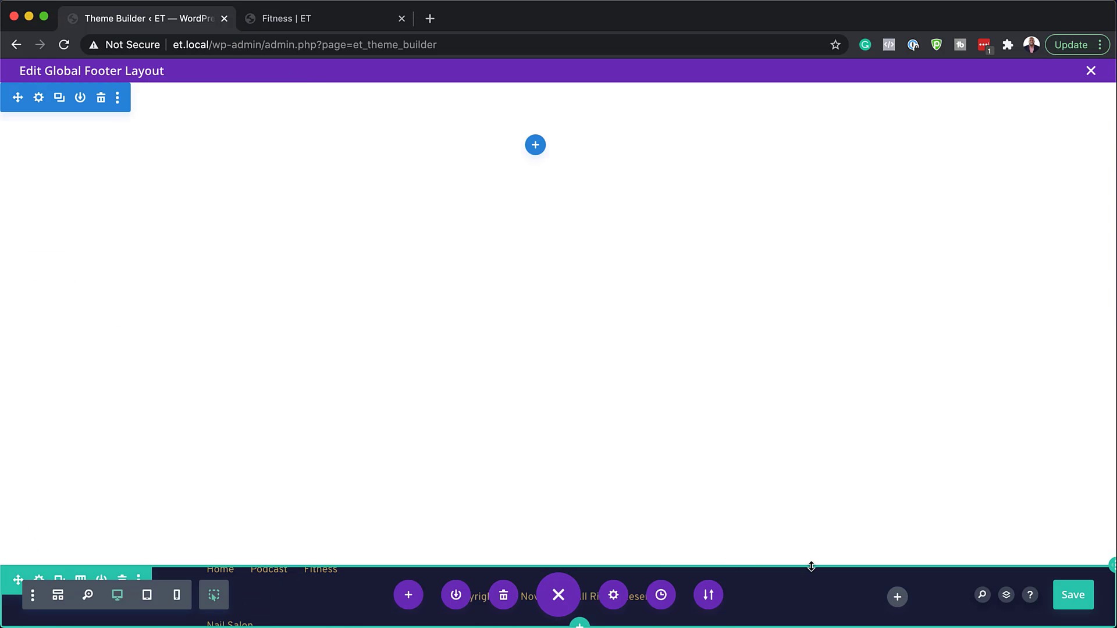
Step: Insert a Social Media Follow module in the footer row's empty third column
left_click(898, 598)
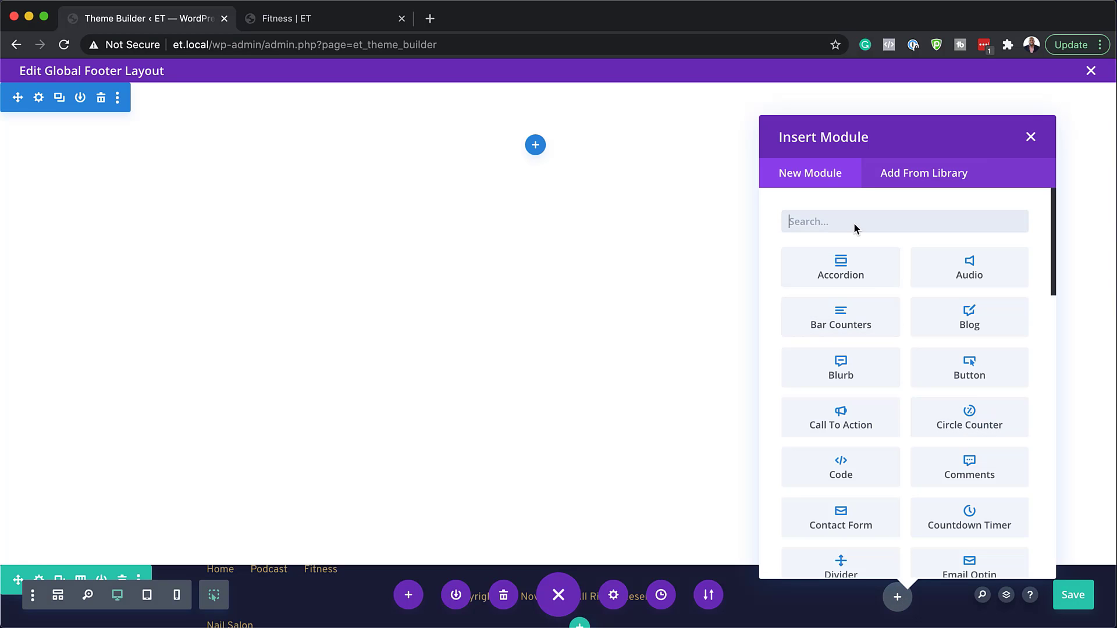
type("soc")
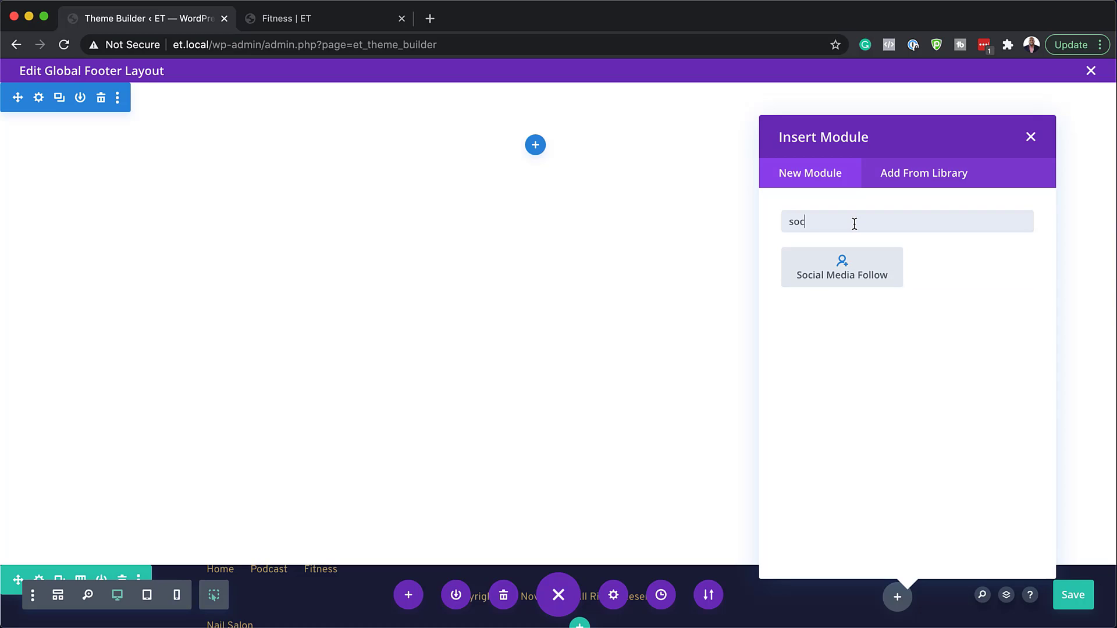
left_click(861, 264)
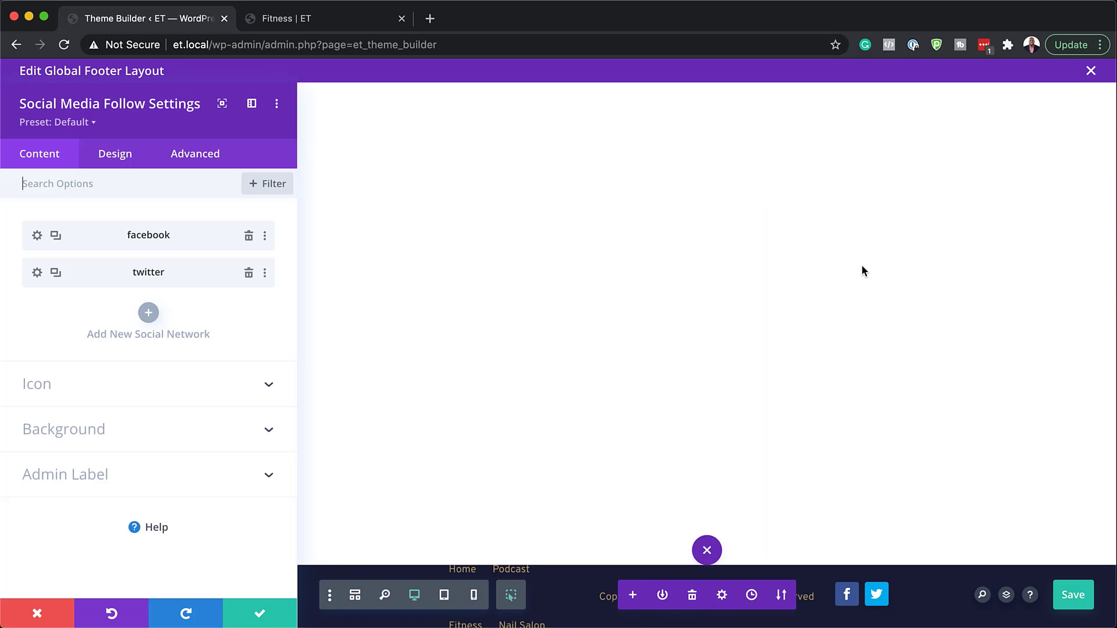
Step: Add Youtube as a new social network in the Social Media Follow module
left_click(147, 318)
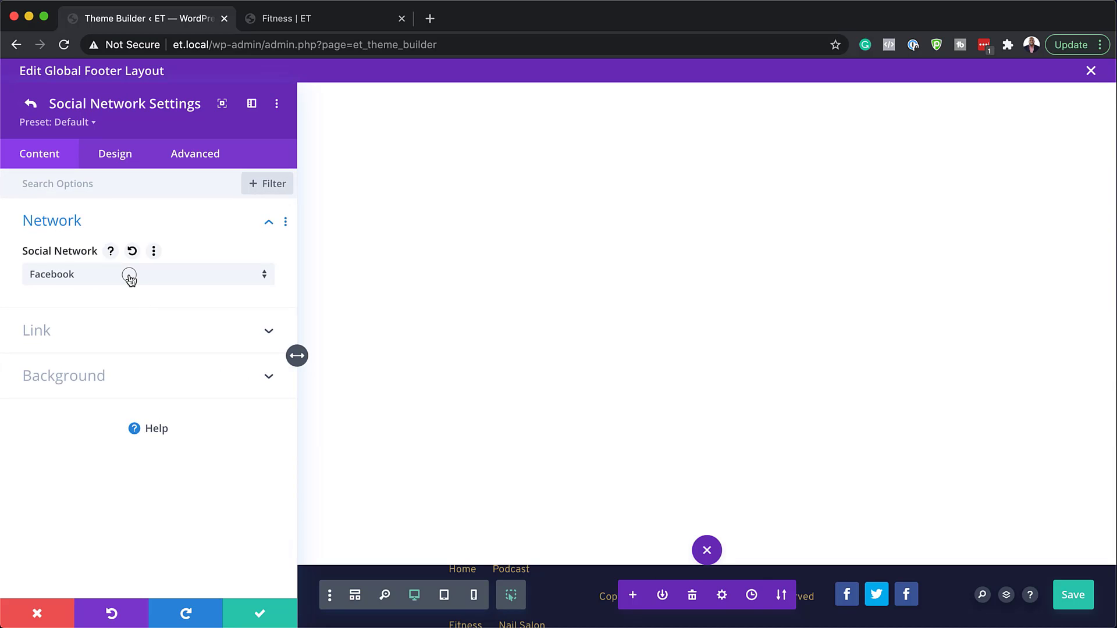
left_click(129, 277)
left_click(120, 479)
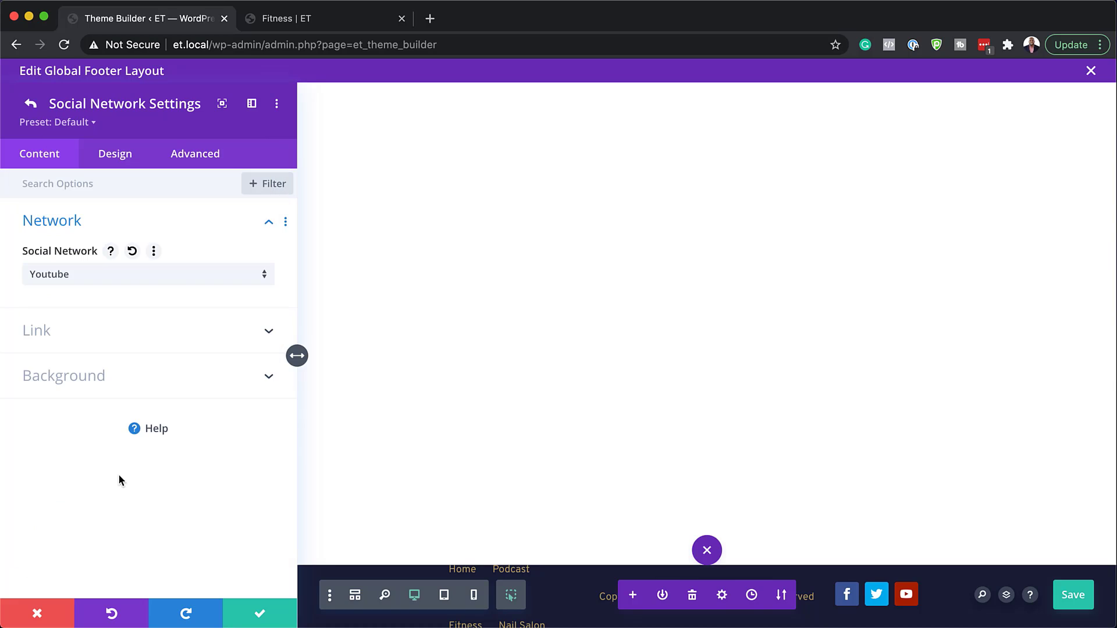
left_click(30, 104)
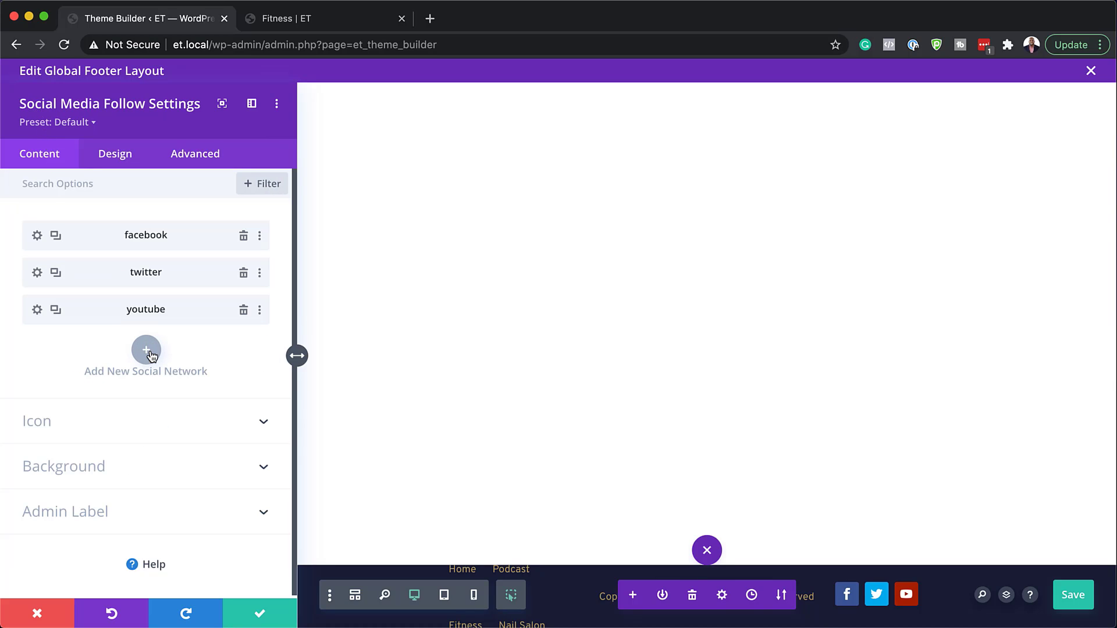
Step: Add Instagram as a new social network and return to the Social Media Follow module's settings
left_click(148, 351)
left_click(94, 275)
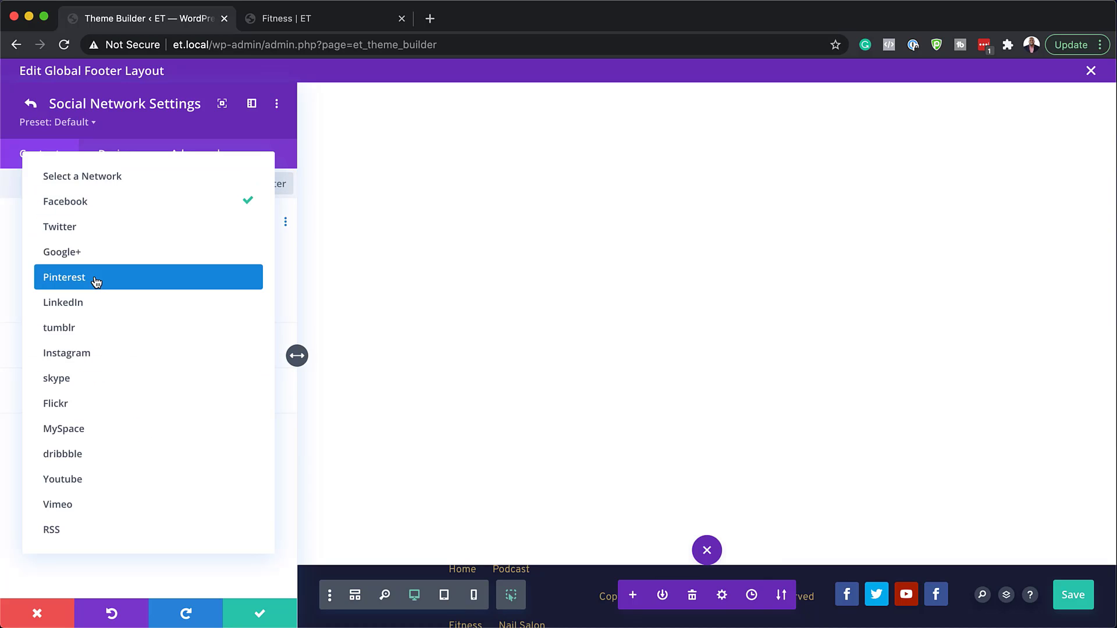
left_click(133, 357)
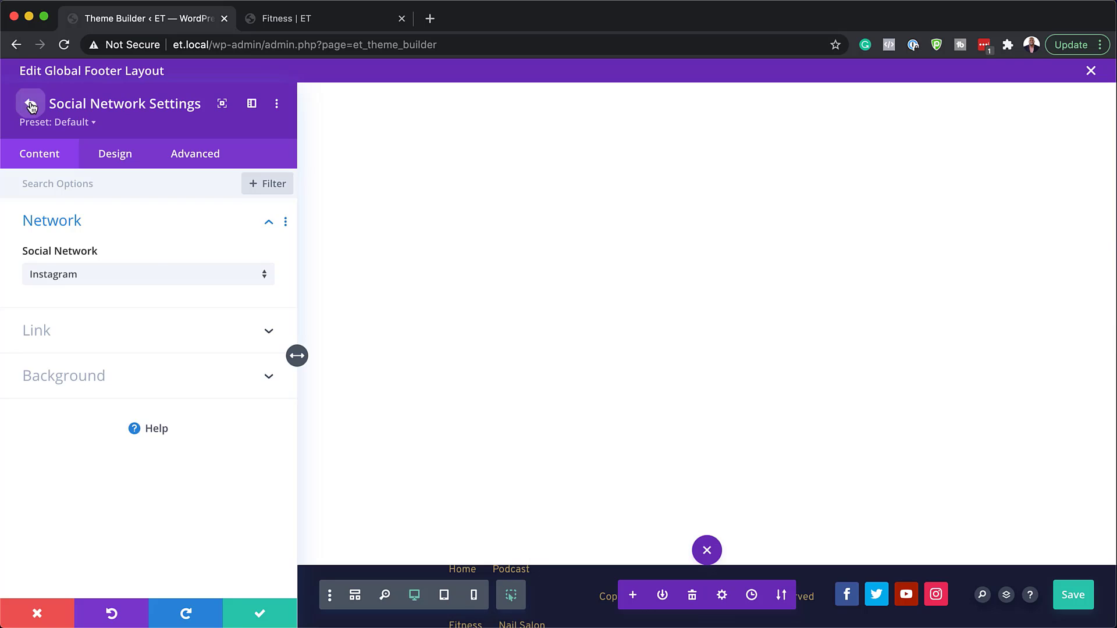
left_click(30, 105)
Step: Examine the Facebook network's account link URL setting and return to the social network list
left_click(37, 236)
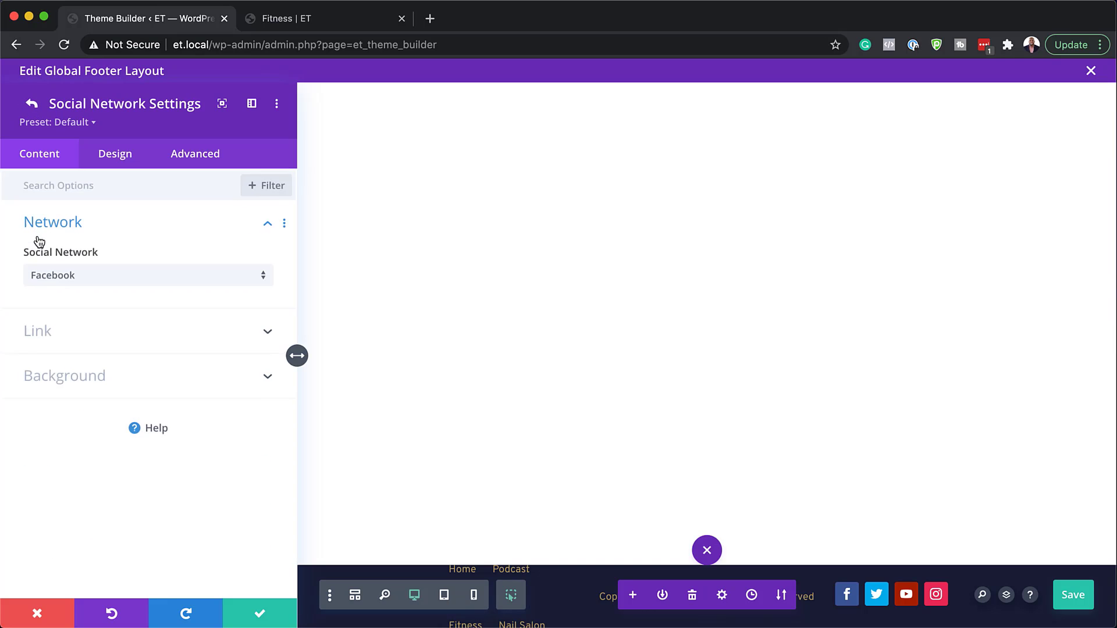
left_click(42, 331)
left_click(45, 328)
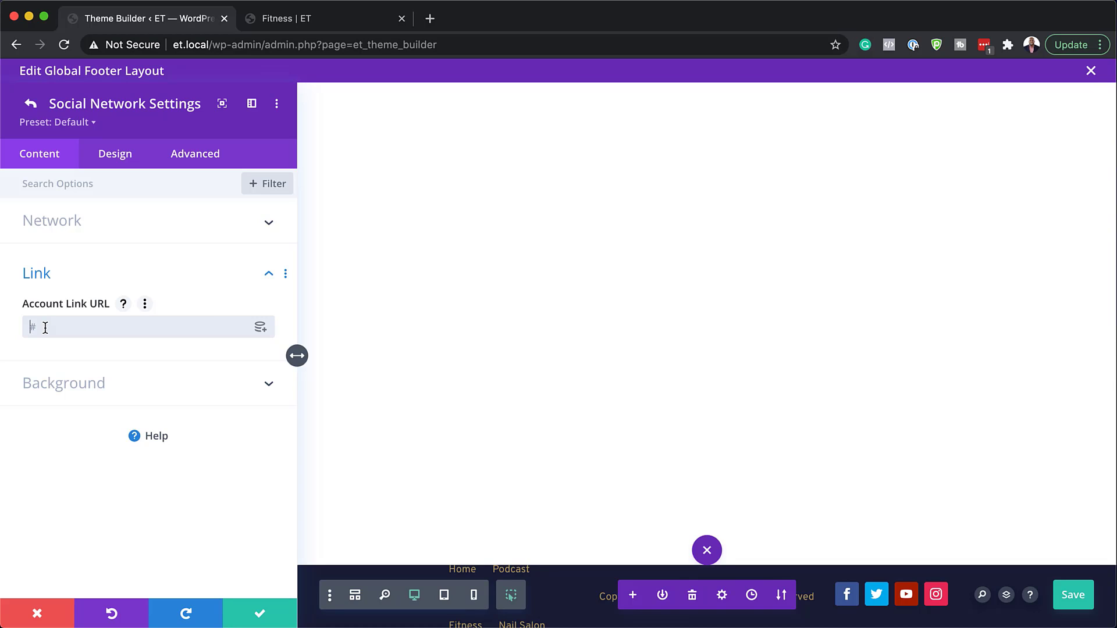
left_click(33, 104)
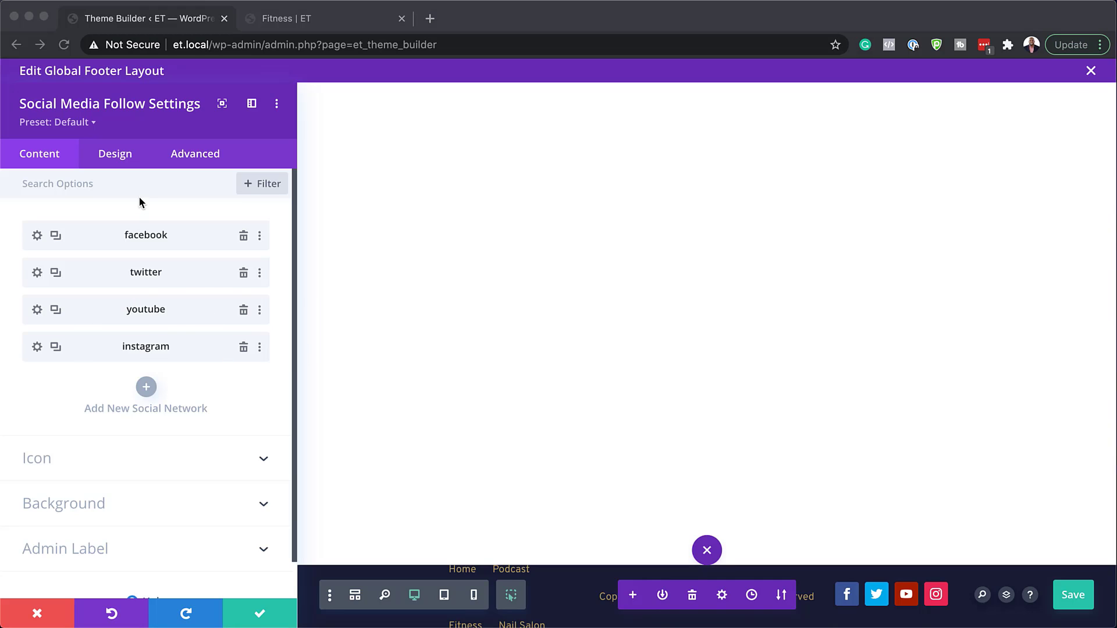
Step: Set the Social Media Follow module's alignment to right
left_click(127, 155)
left_click(125, 155)
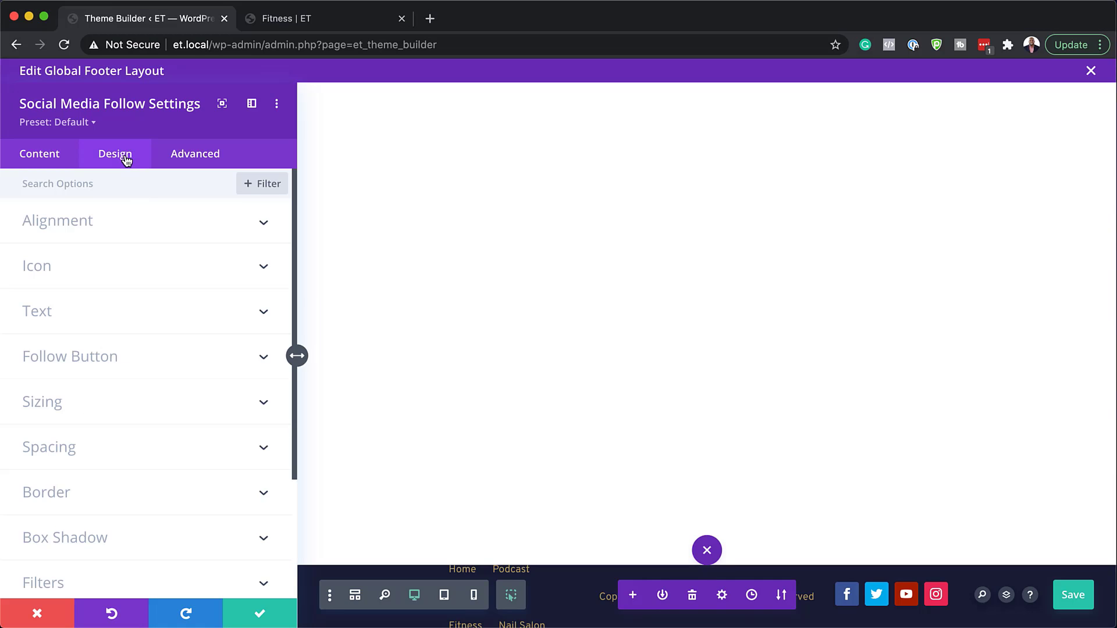
left_click(98, 229)
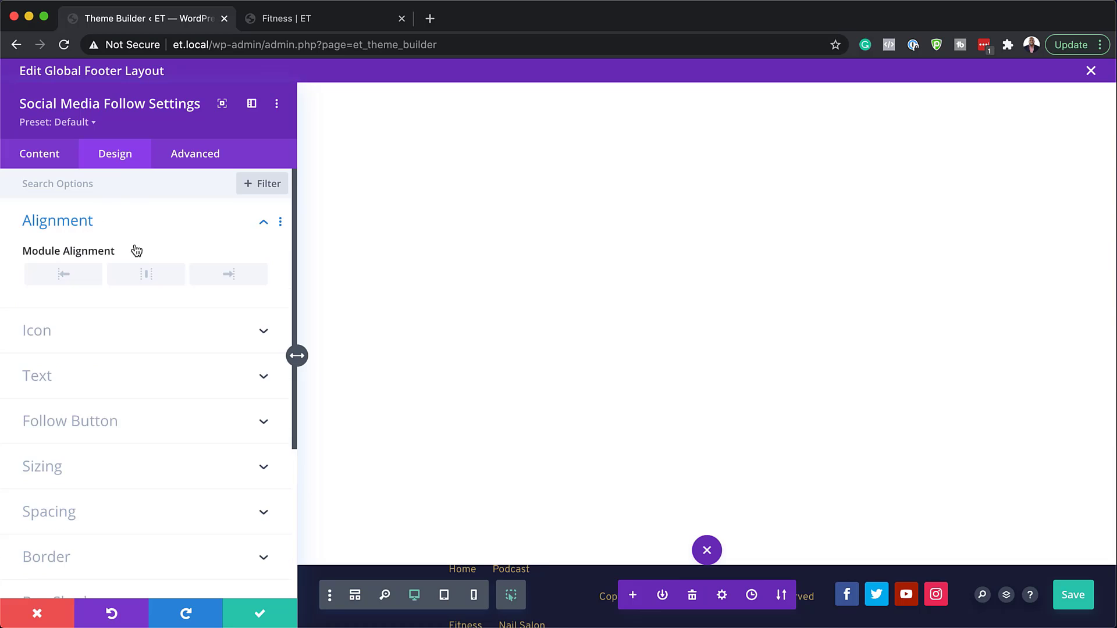
left_click(234, 282)
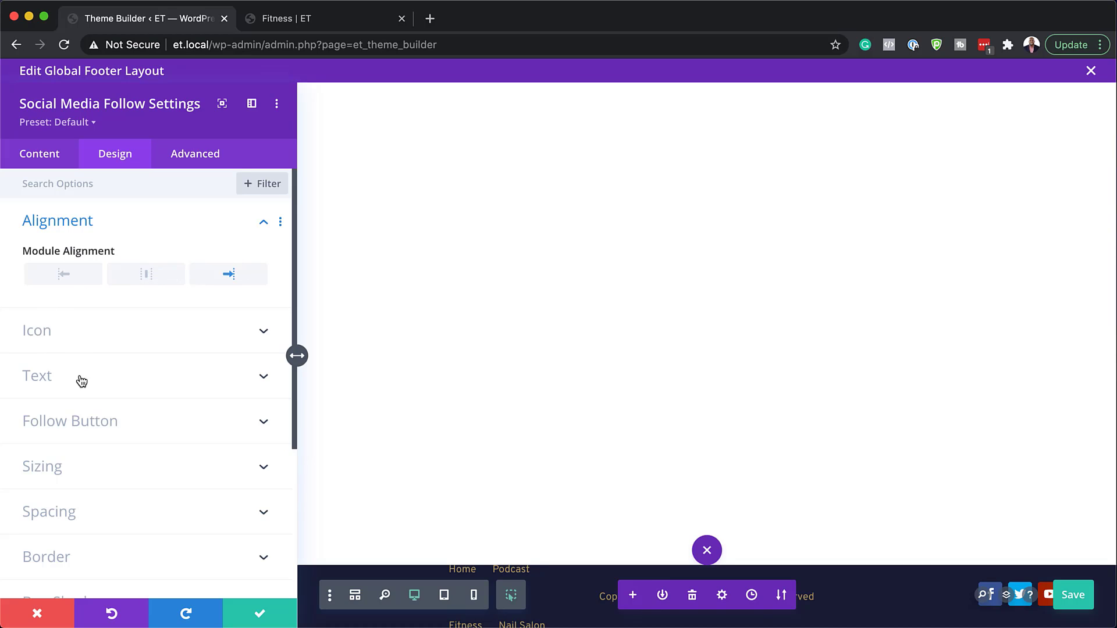
Step: Set the icon color of the Social Media Follow module to #1a1e36
left_click(92, 337)
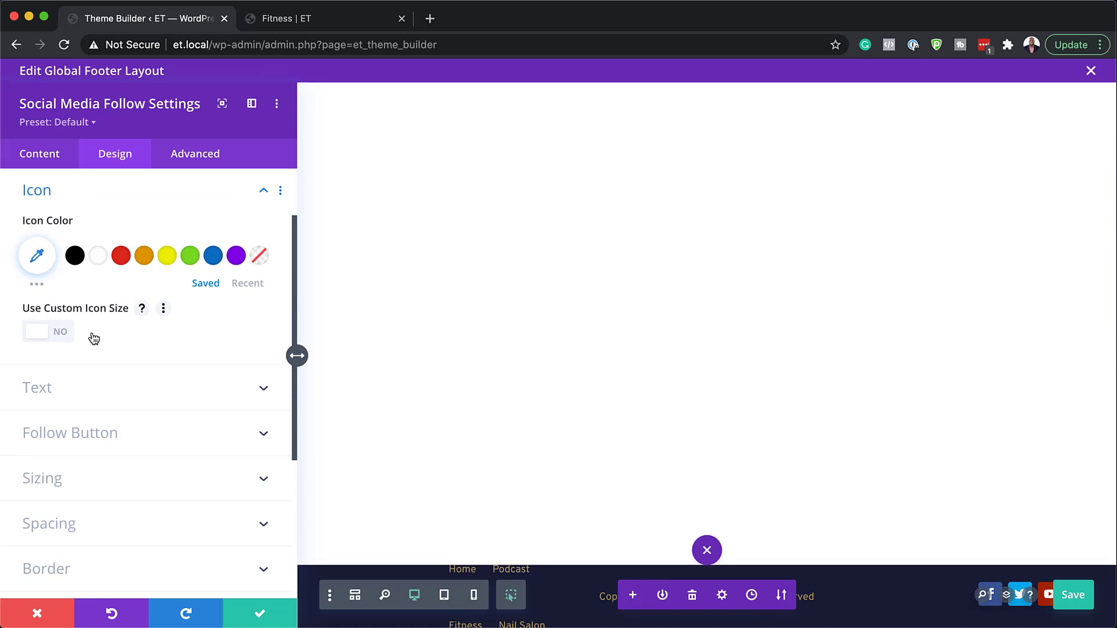
left_click(39, 259)
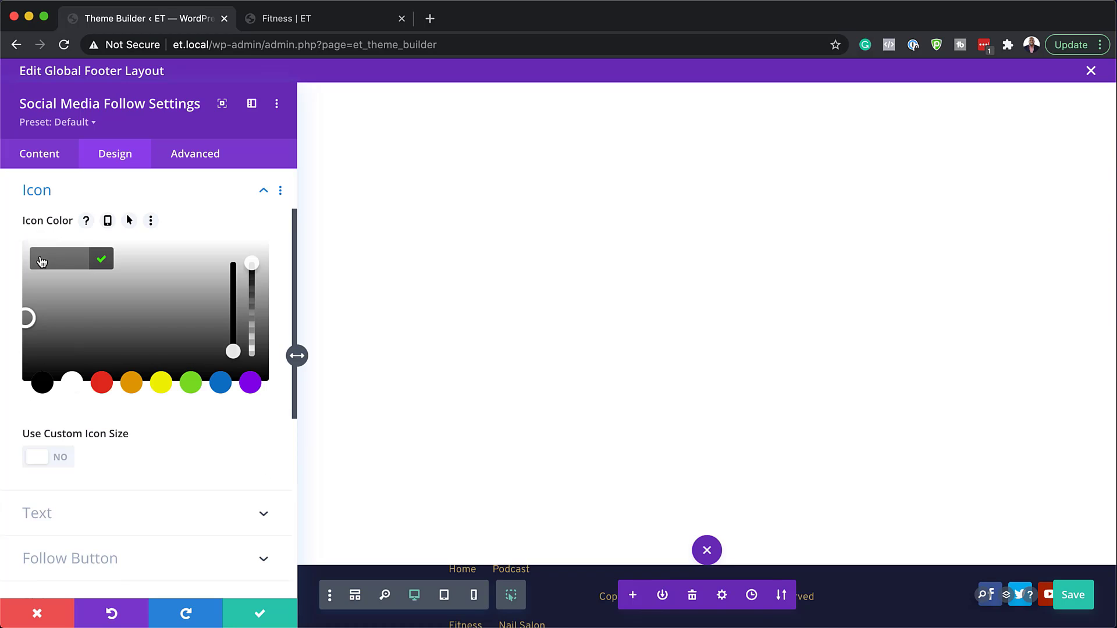
left_click(50, 257)
type("#1b1e36")
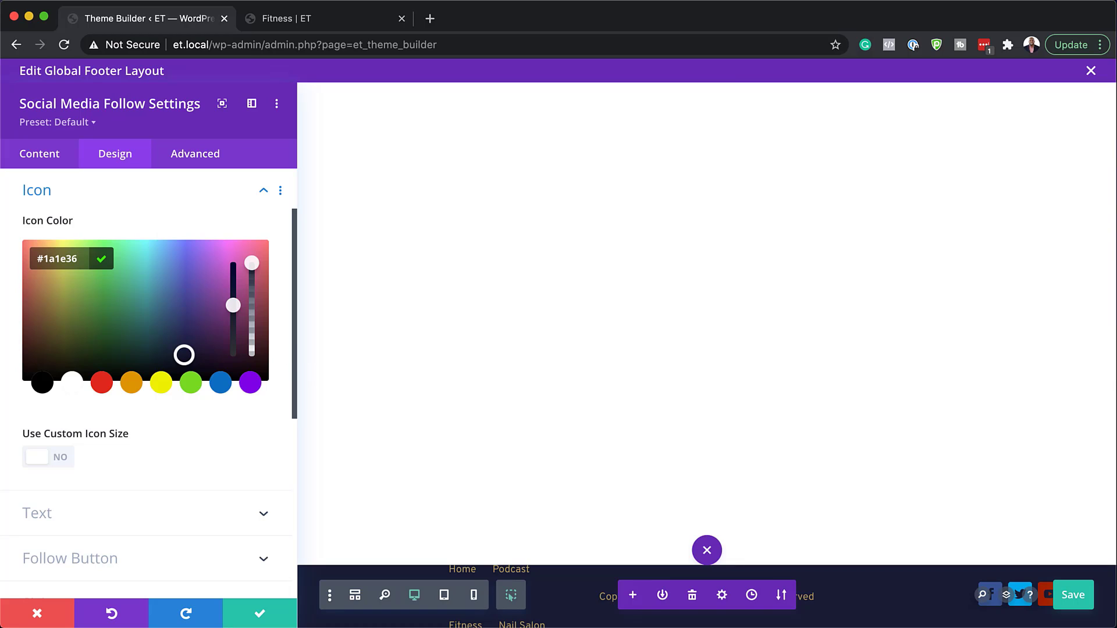
Step: Enable the custom icon size for the social icons, try 21px and return the icon font size to 16px
left_click(62, 457)
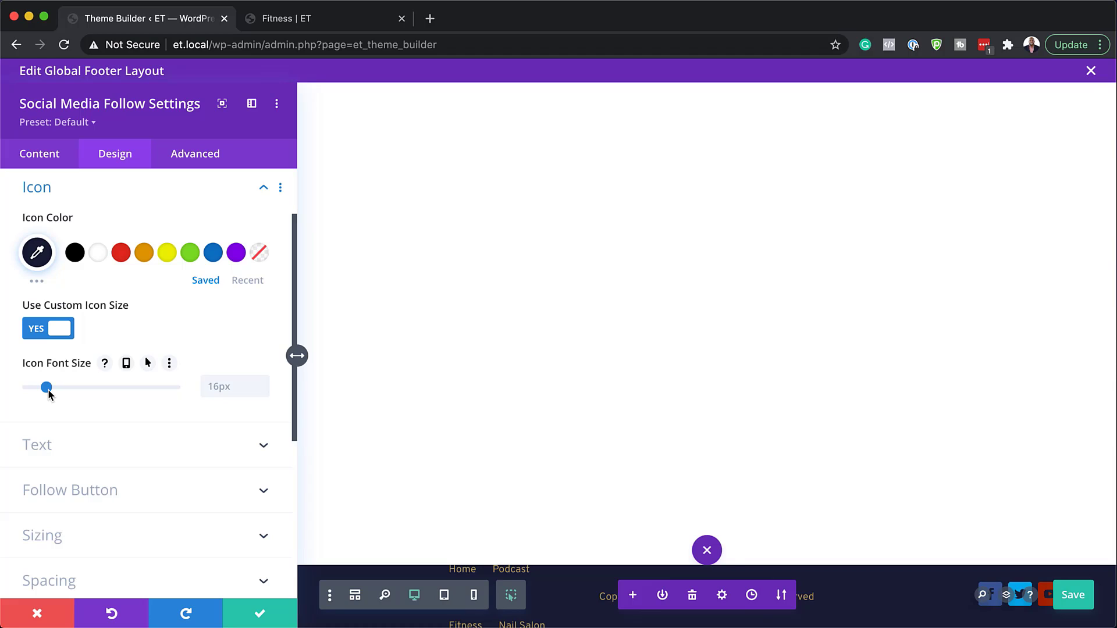
left_click_drag(48, 394, 53, 393)
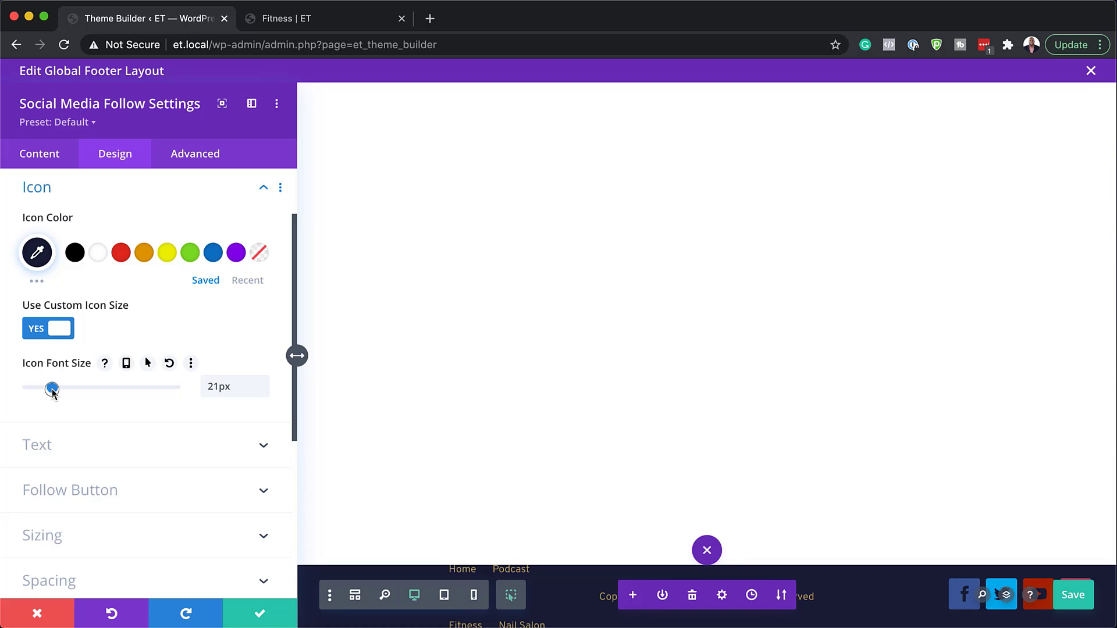
left_click_drag(53, 394, 48, 393)
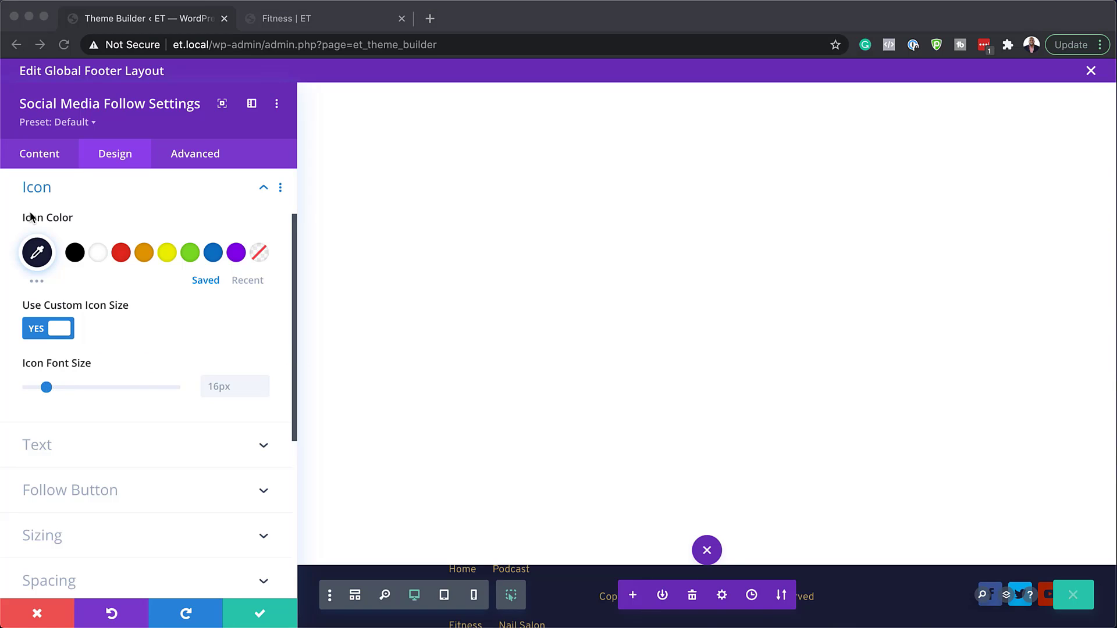
Step: Change the Facebook network's background color to white
left_click(46, 156)
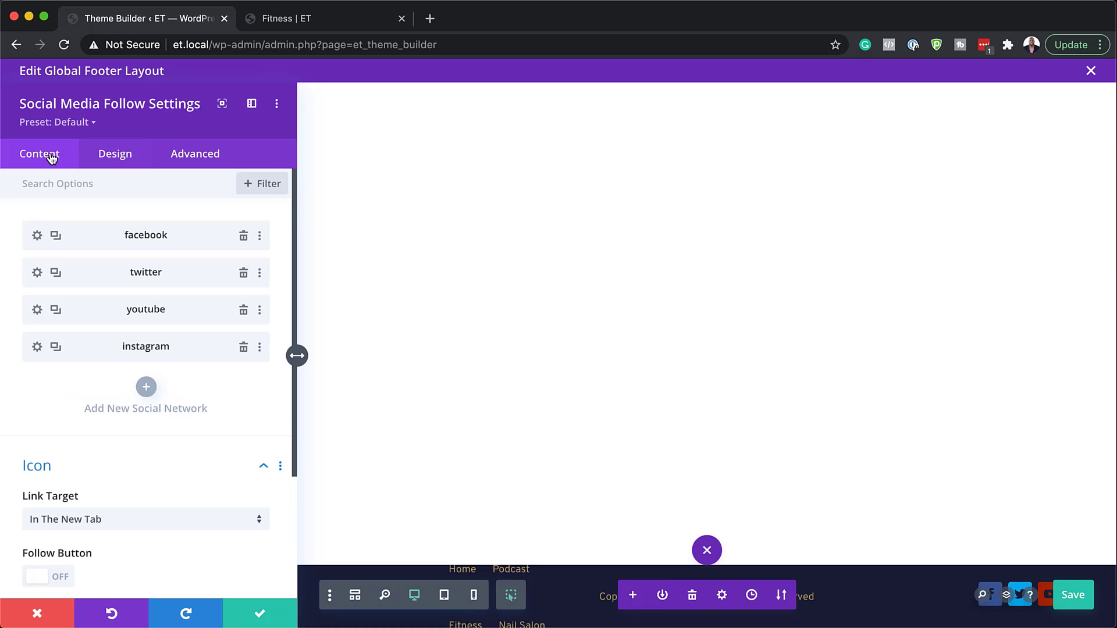
left_click(37, 236)
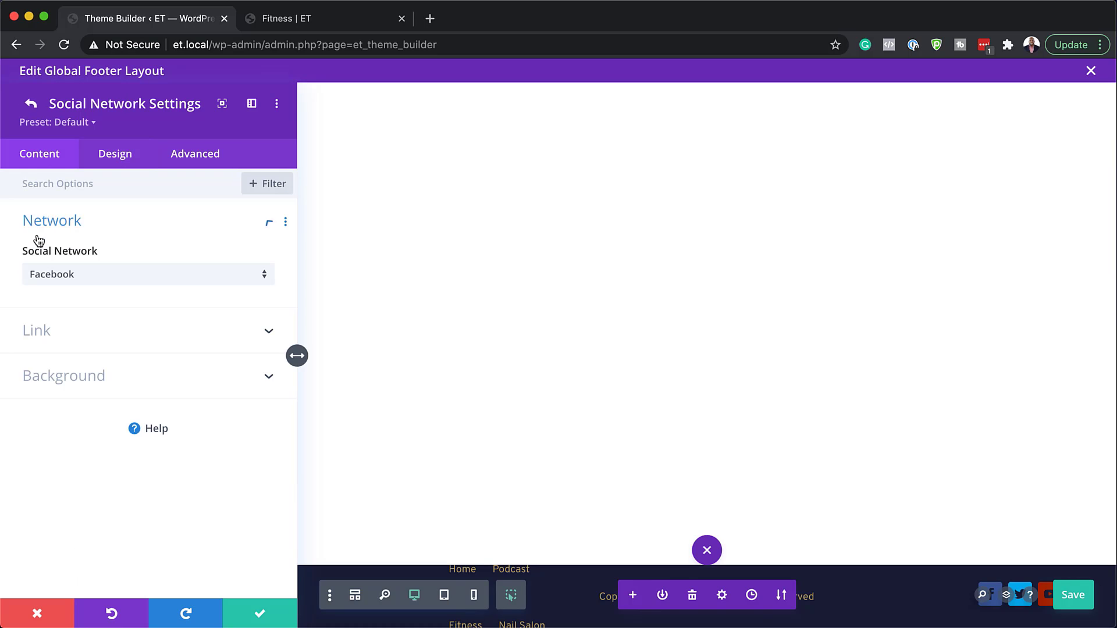
left_click(85, 383)
left_click(96, 475)
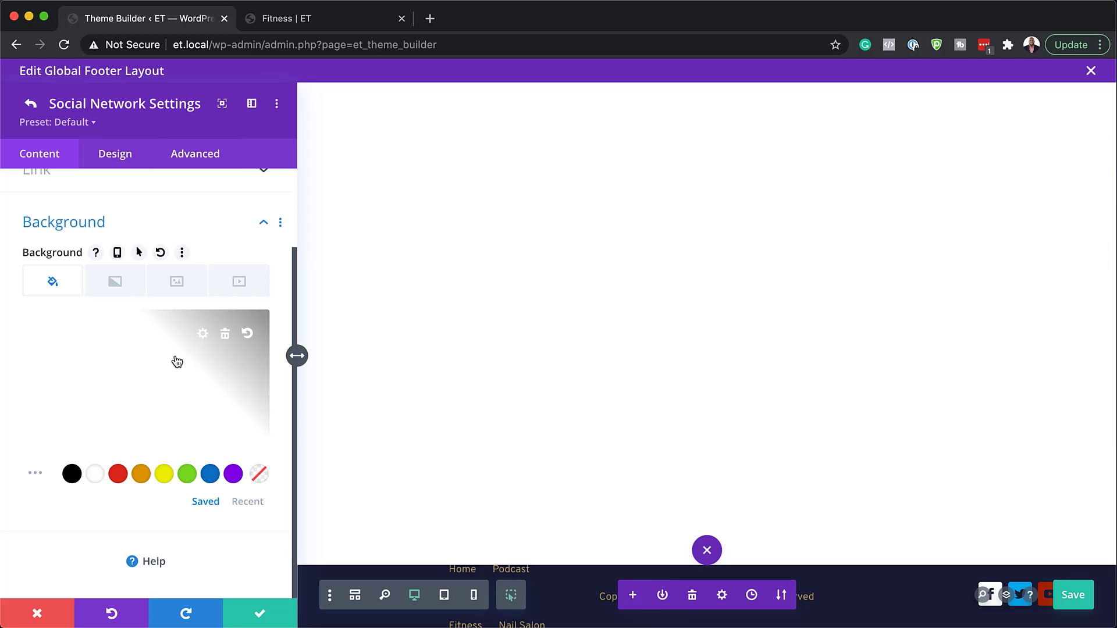
Step: Give the Facebook network linked left and right padding of 8px
left_click(113, 152)
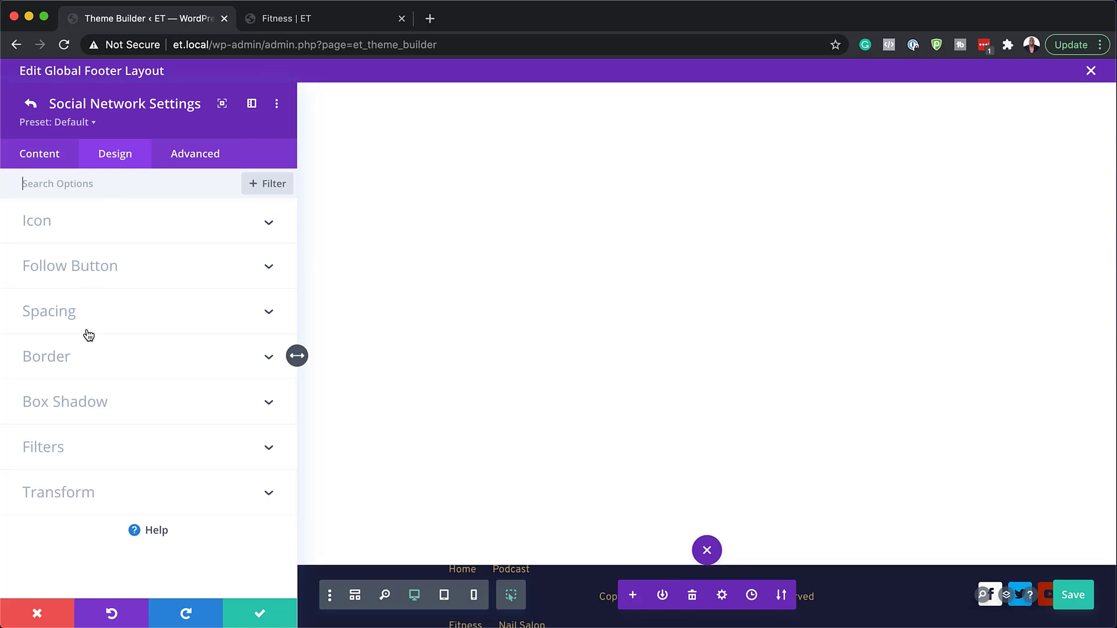
left_click(67, 321)
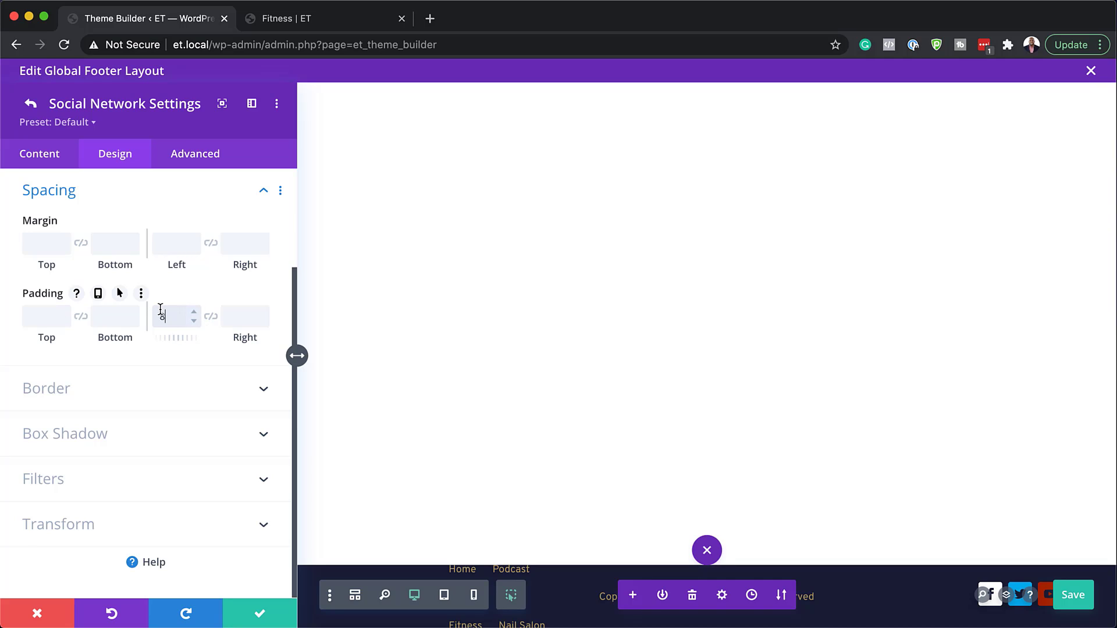
left_click(211, 317)
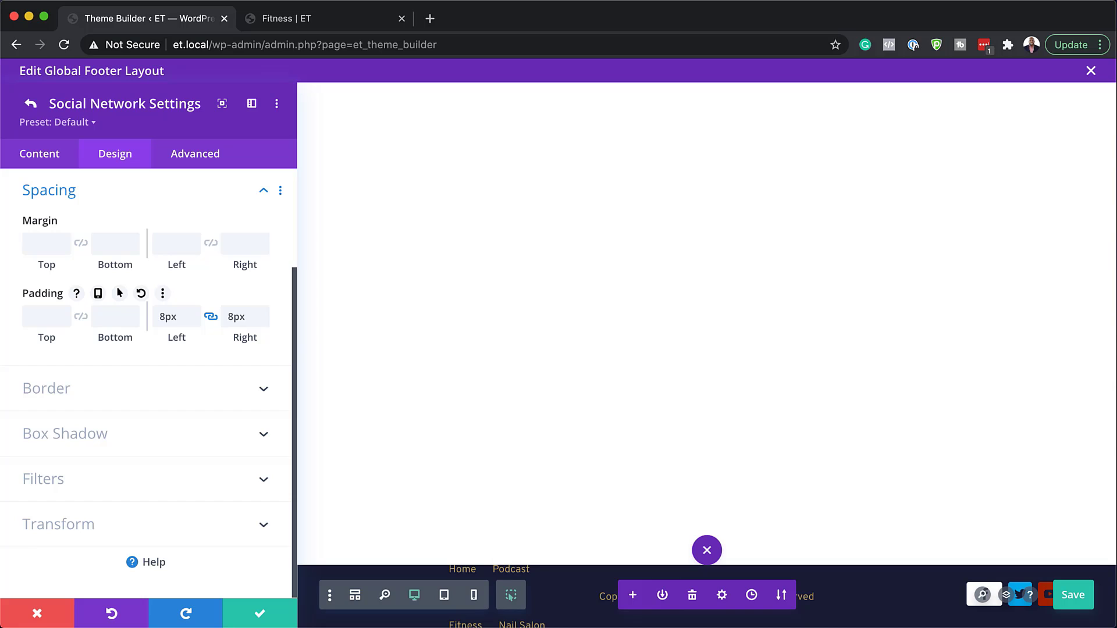
Step: Round all four corners of the Facebook network's border to 8px and return to the social network list
left_click(154, 391)
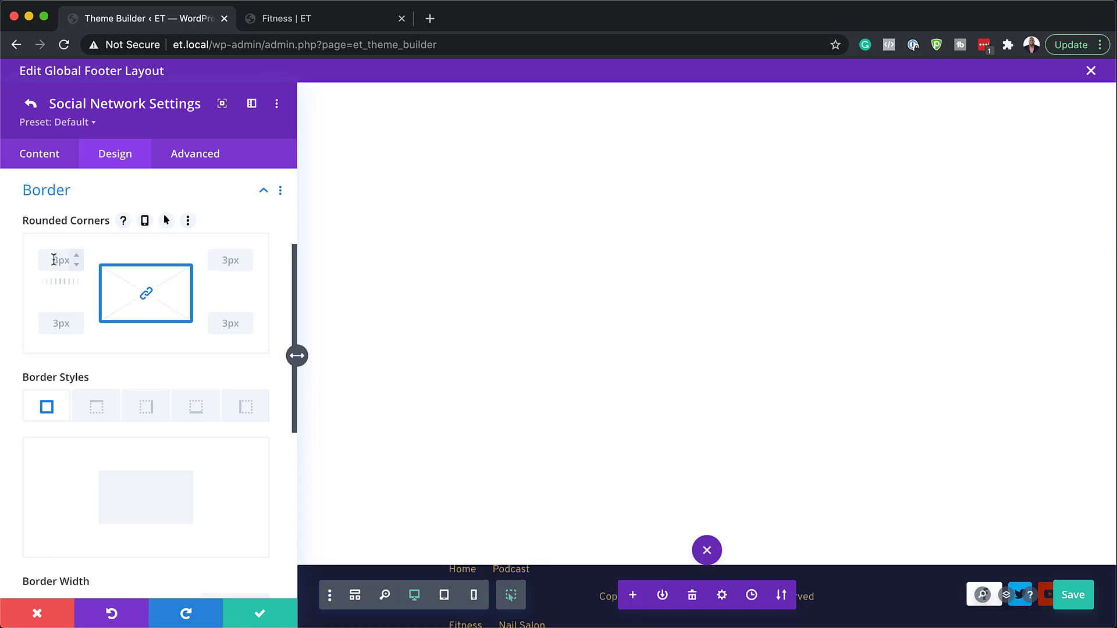
left_click(82, 295)
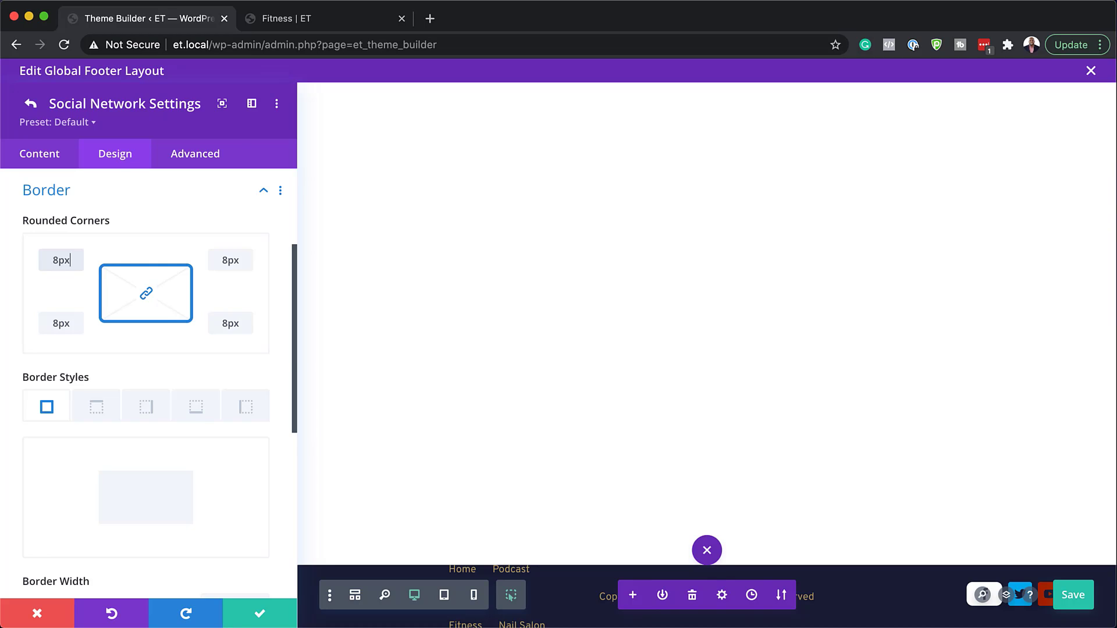
left_click(31, 104)
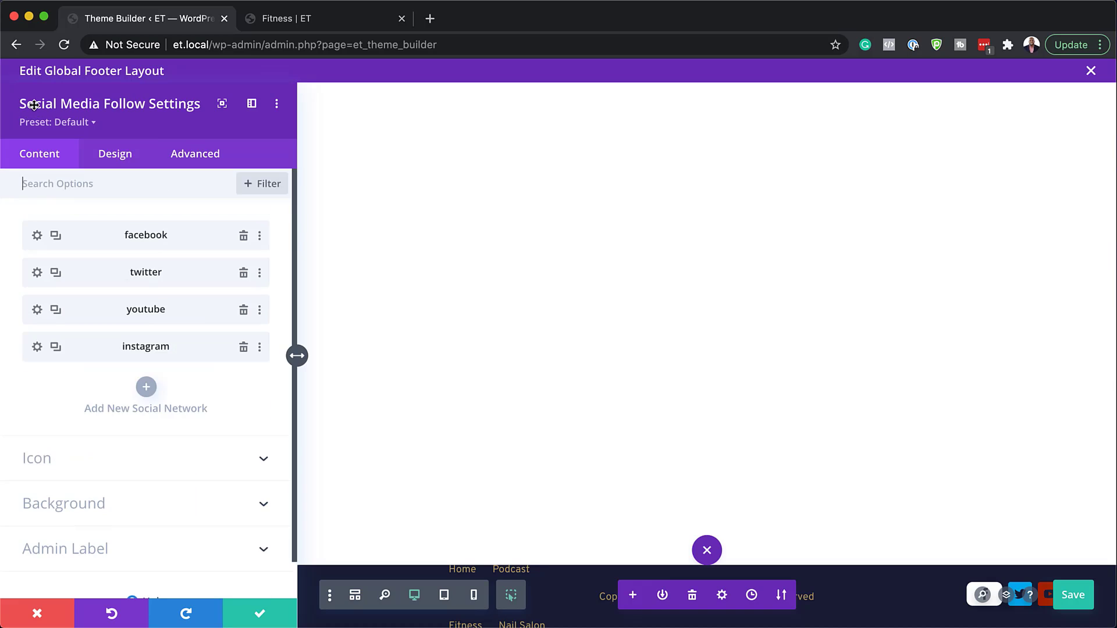
Step: Extend the Facebook item's styles to all social networks throughout this column and save the module settings
left_click(261, 237)
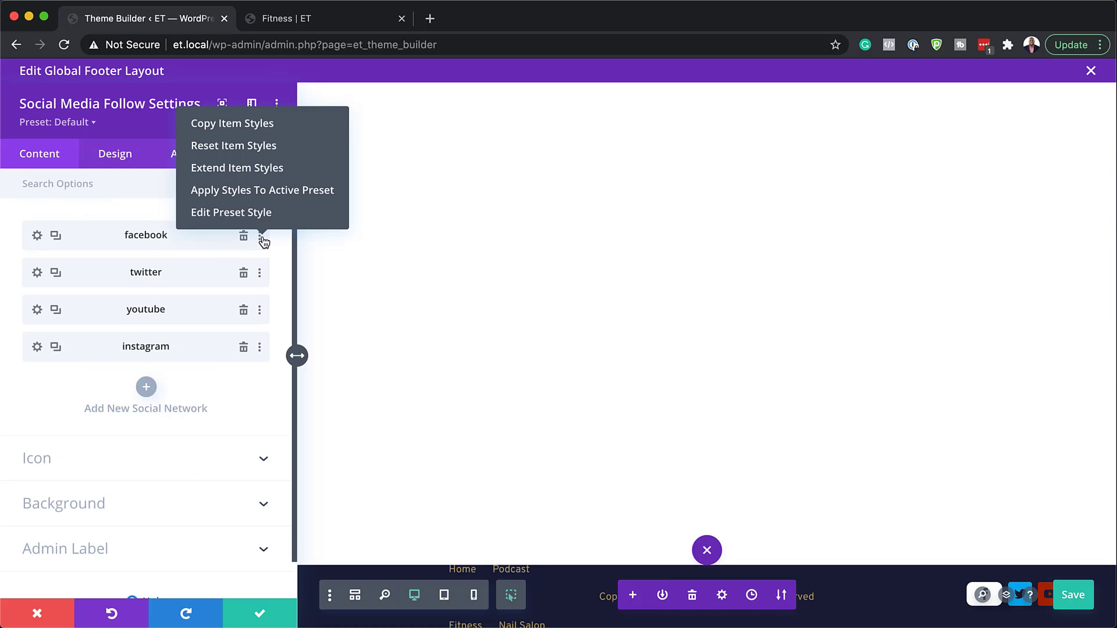
left_click(279, 168)
left_click(100, 227)
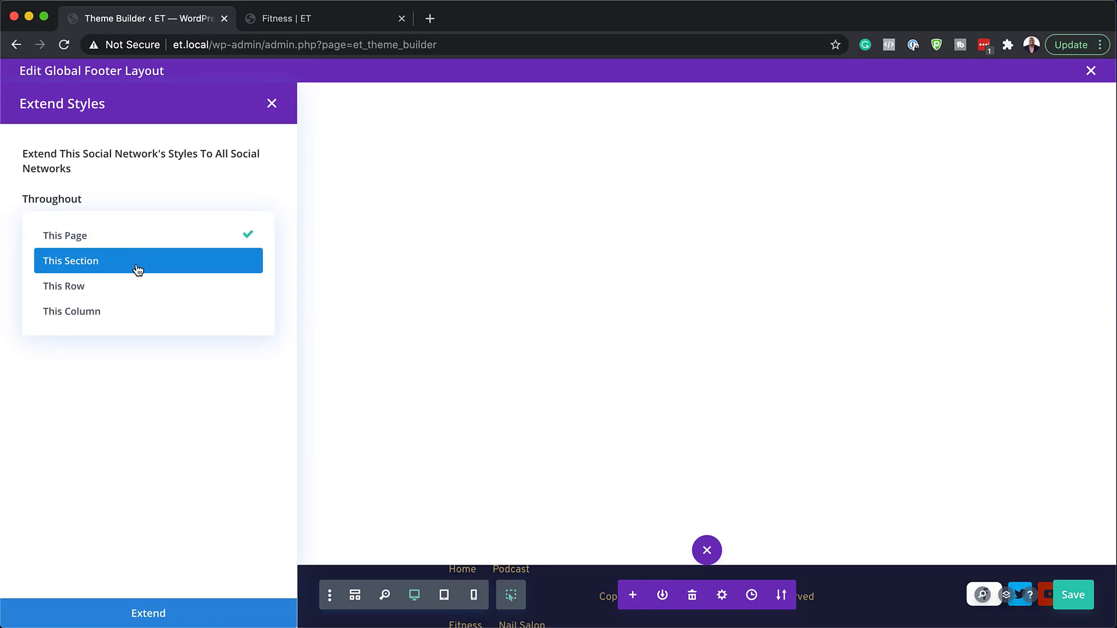
left_click(119, 320)
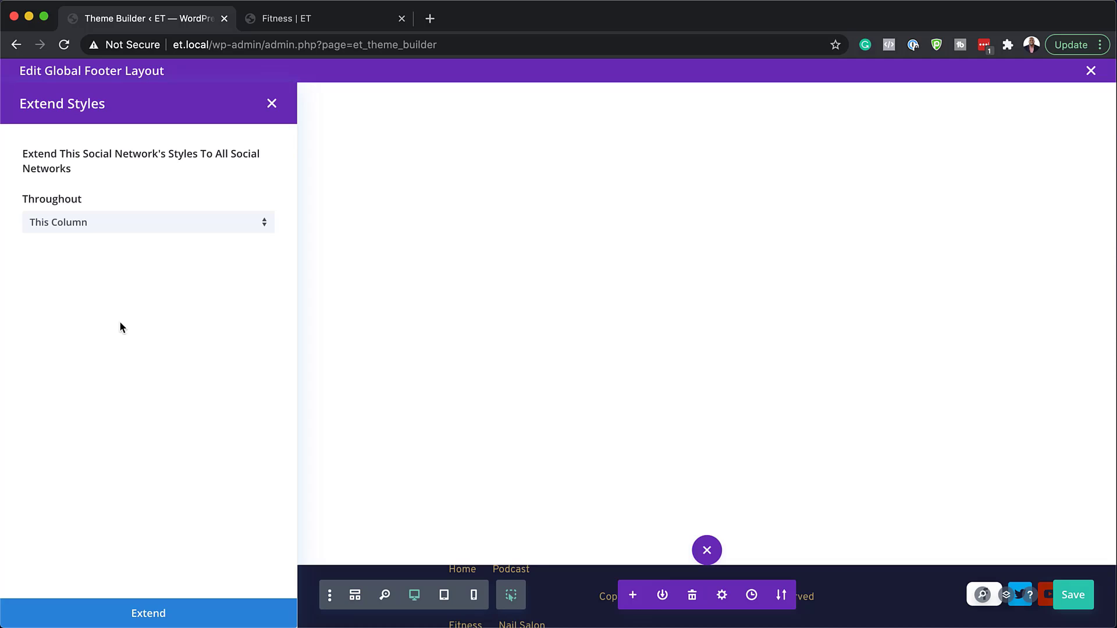
left_click(145, 617)
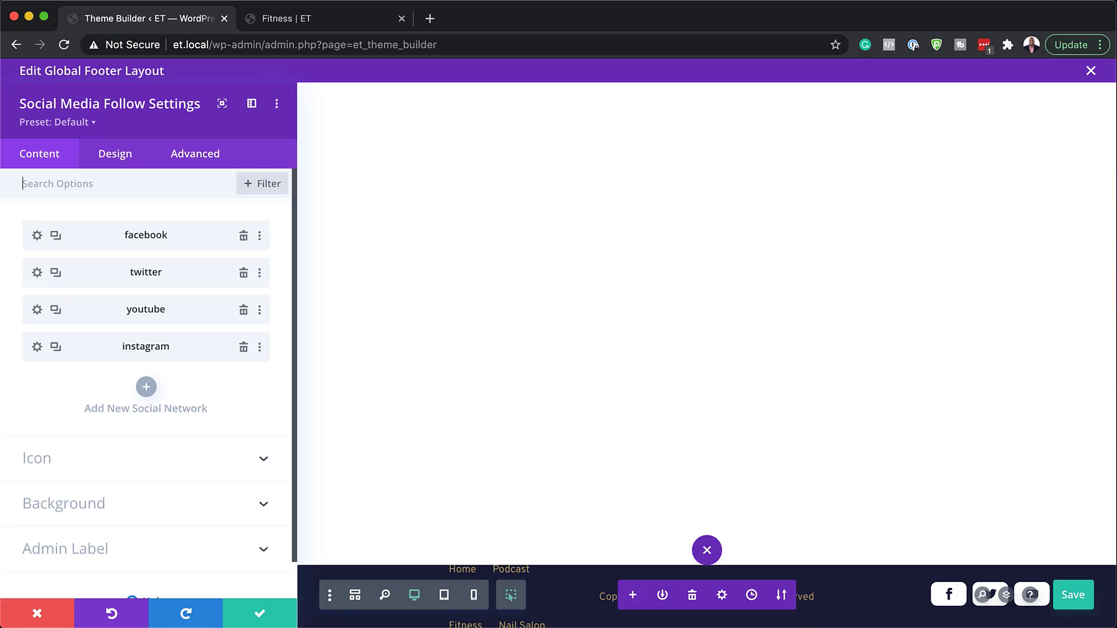
left_click(260, 615)
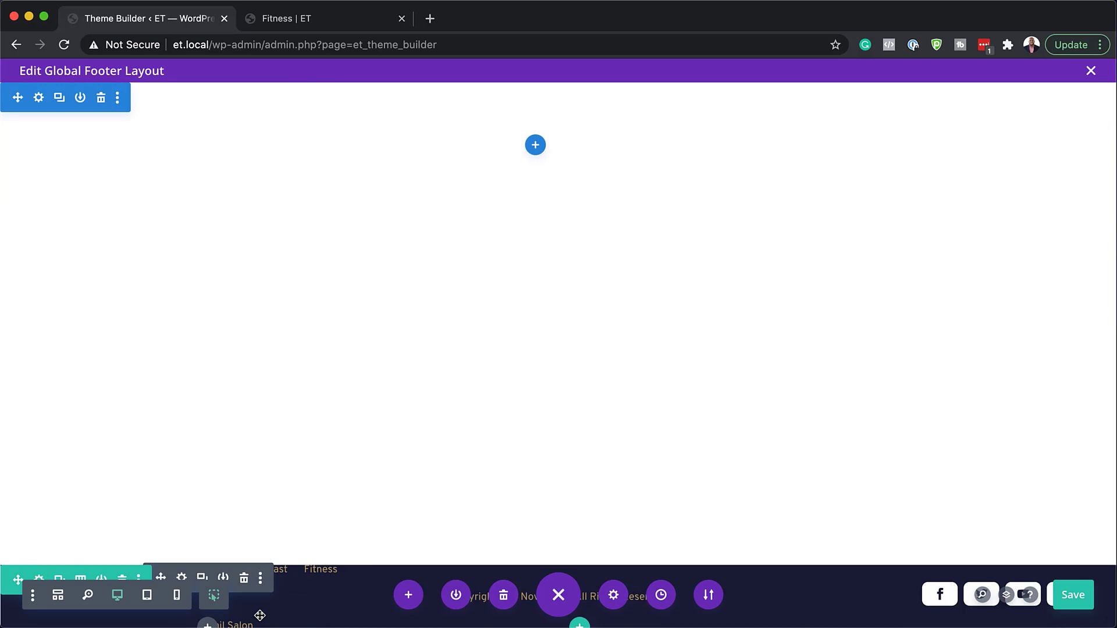
Step: Exit the global footer layout, keeping its changes, and save the Theme Builder changes
left_click(1091, 73)
left_click(630, 418)
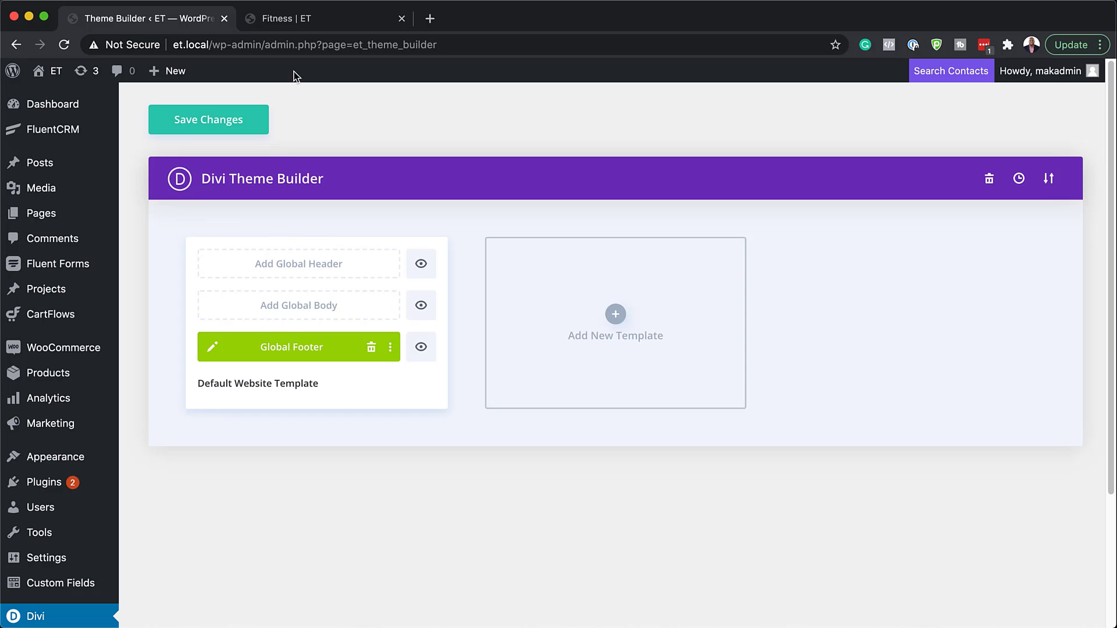
left_click(212, 122)
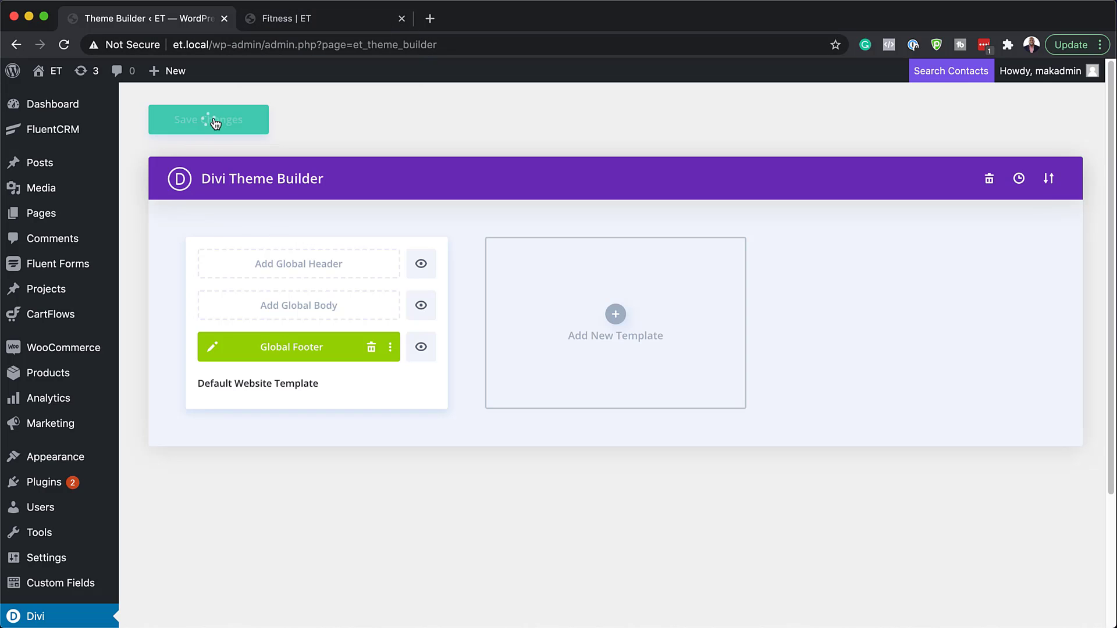
Step: Reload the live Fitness page and examine the fixed footer bar with its social icons along the page
left_click(343, 26)
left_click(64, 45)
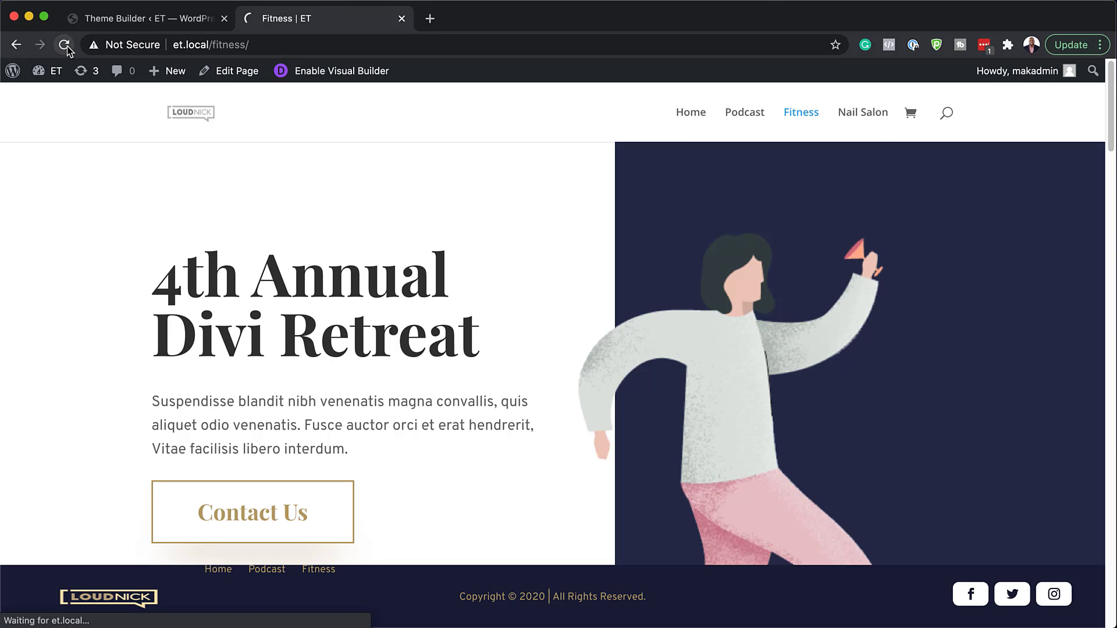
scroll(511, 475, "down", 5)
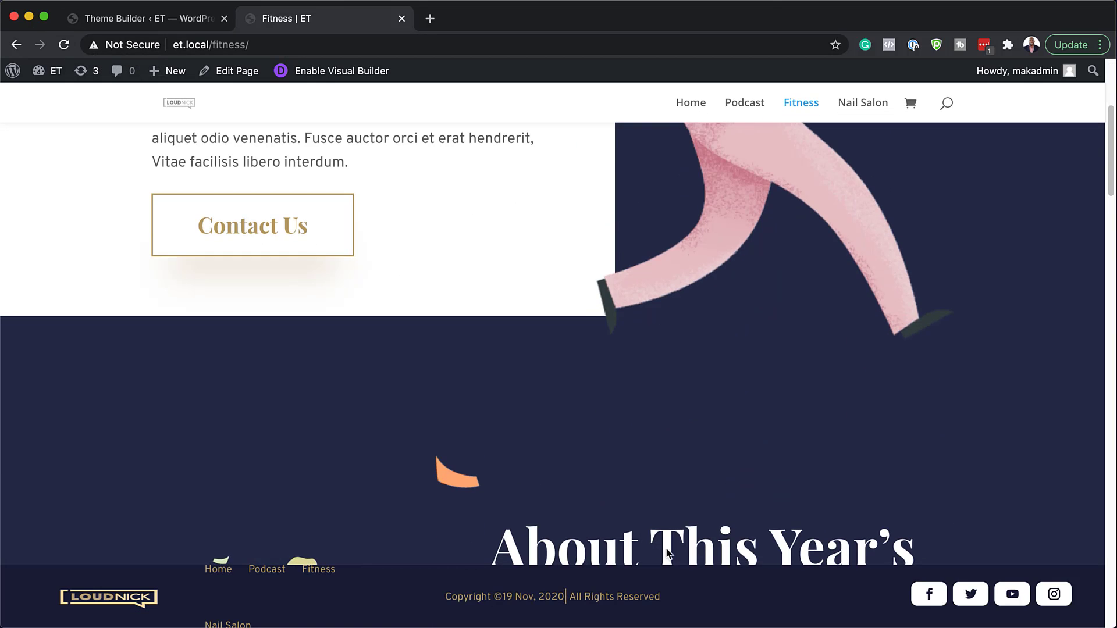
scroll(646, 508, "down", 5)
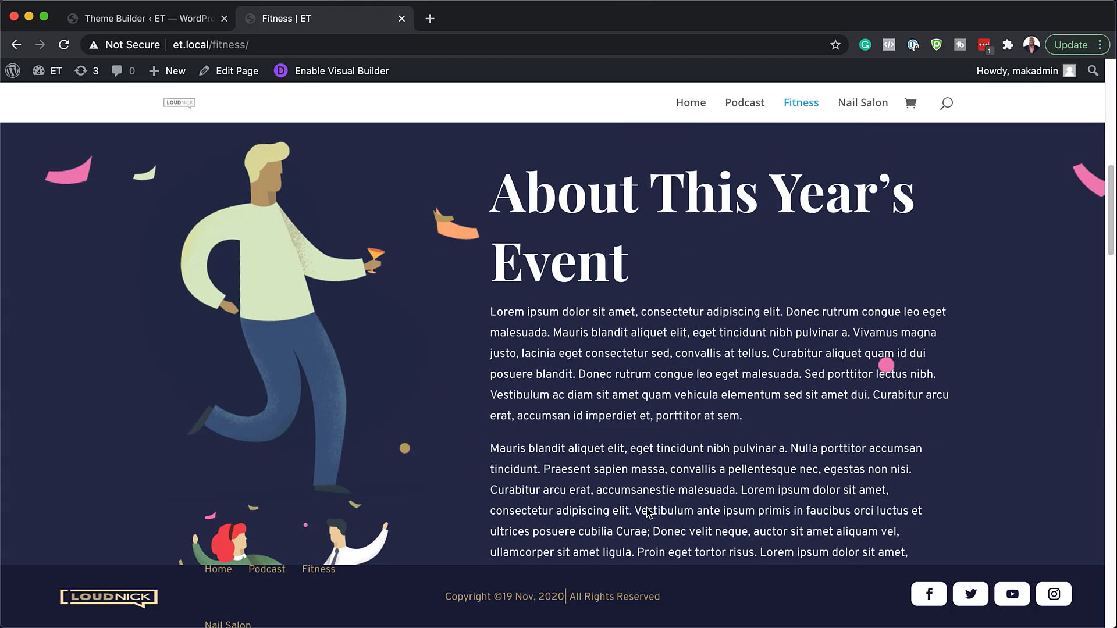
scroll(675, 509, "down", 10)
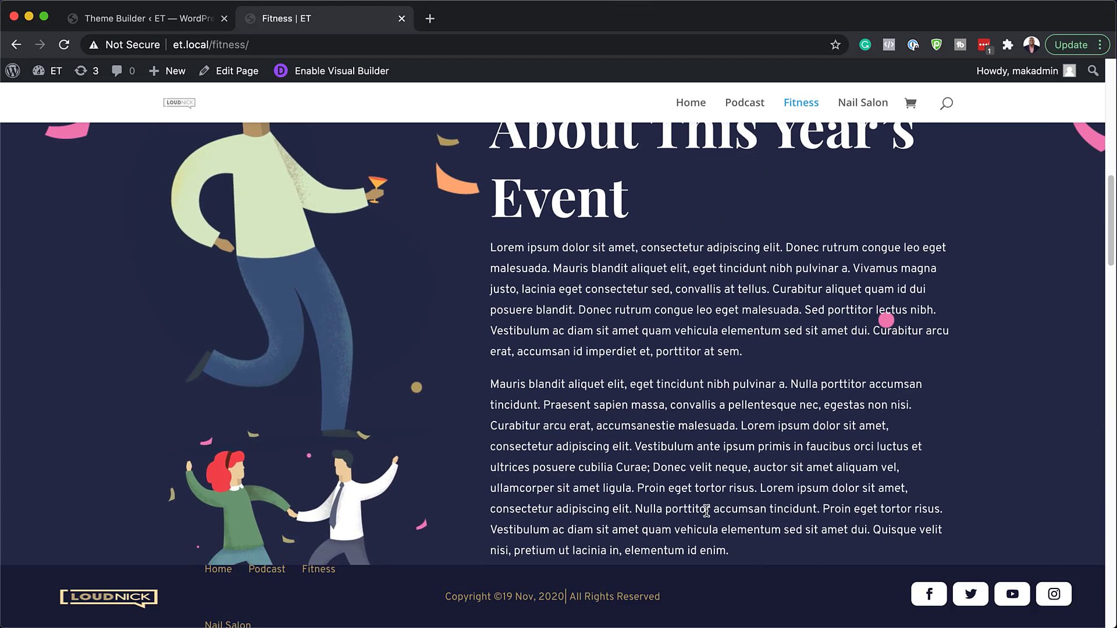